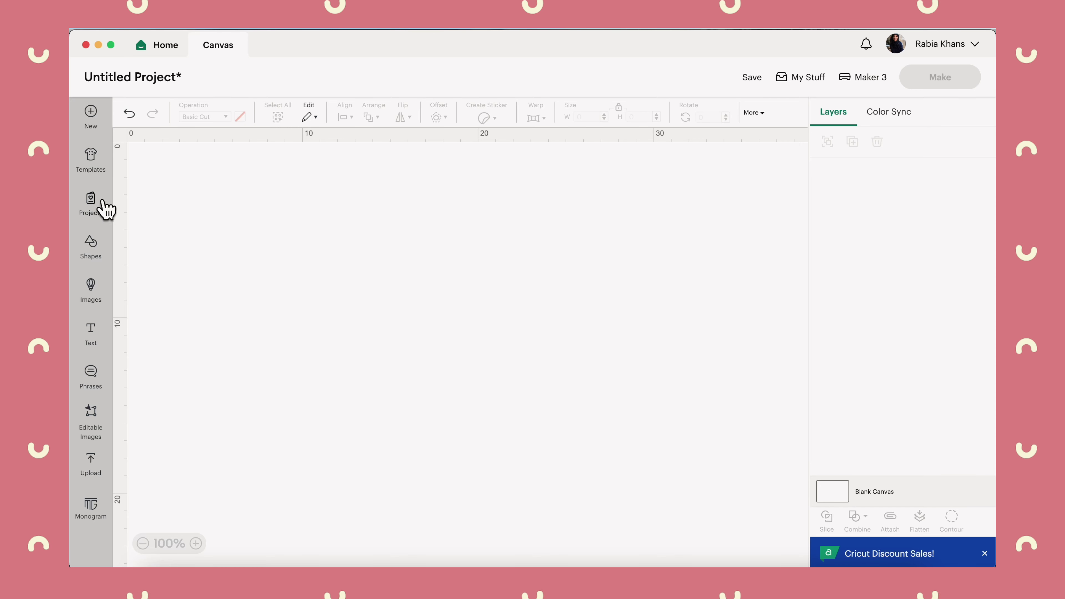
# Add a 5.08 x 4.83 cm star from Shapes and bring up the Create Sticker beta introduction.
pyautogui.click(90, 247)
pyautogui.click(152, 218)
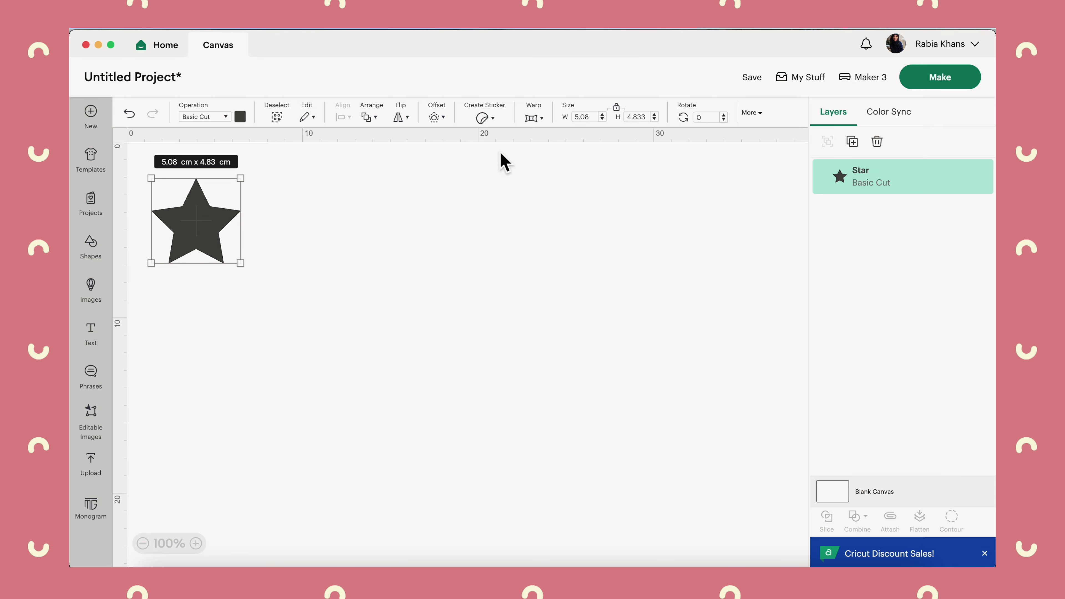
pyautogui.click(494, 123)
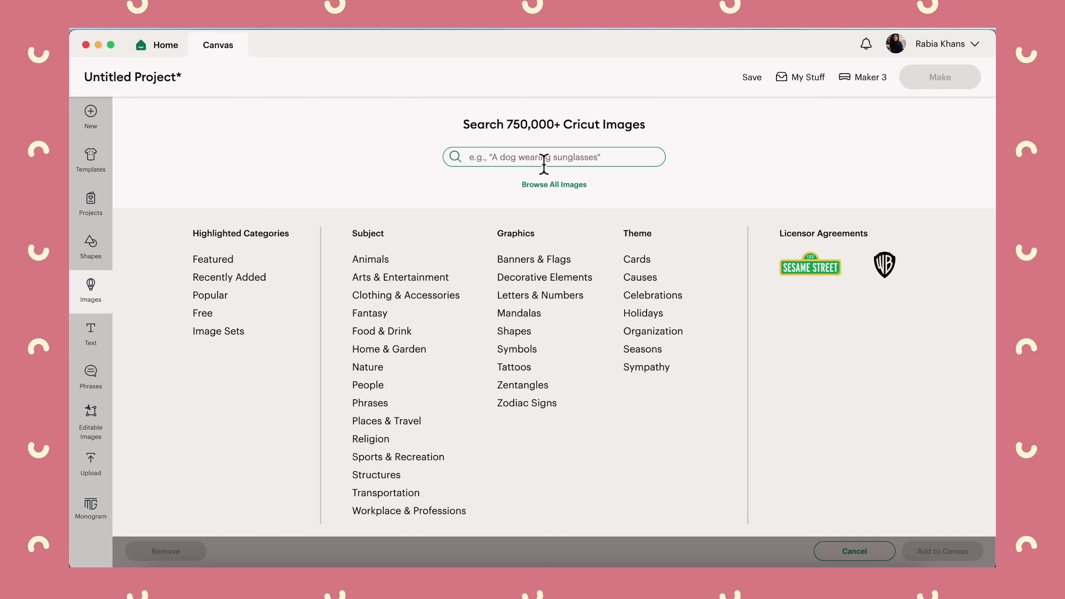
# Search the image library for 'flowers' and scroll through the results.
pyautogui.press('Return')
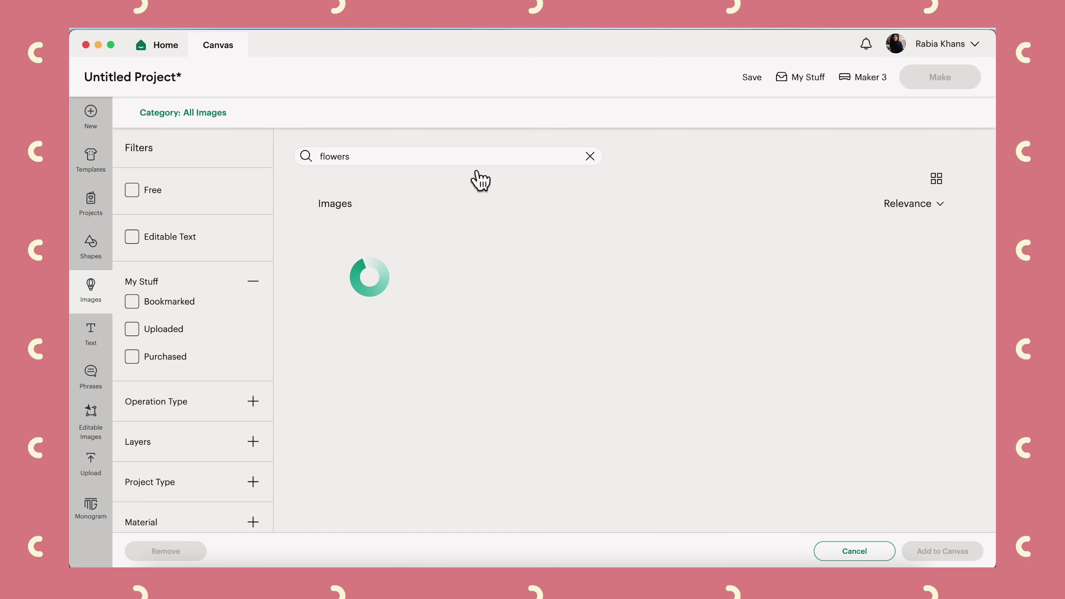
pyautogui.scroll(-2, 296, 335)
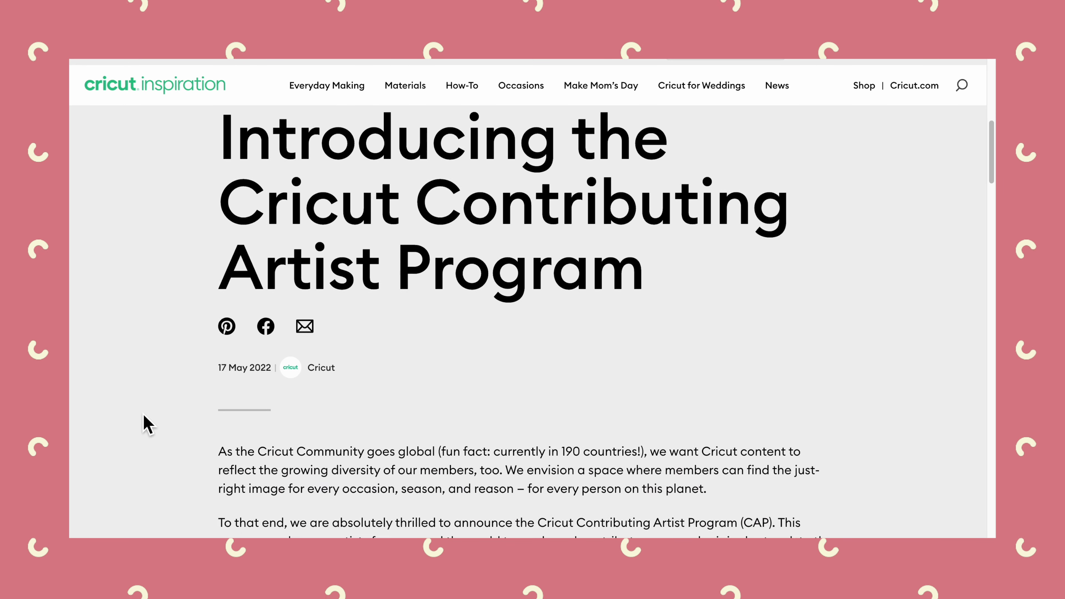
# Scroll the Contributing Artist Program article down to the artwork examples section.
pyautogui.scroll(-8, 147, 425)
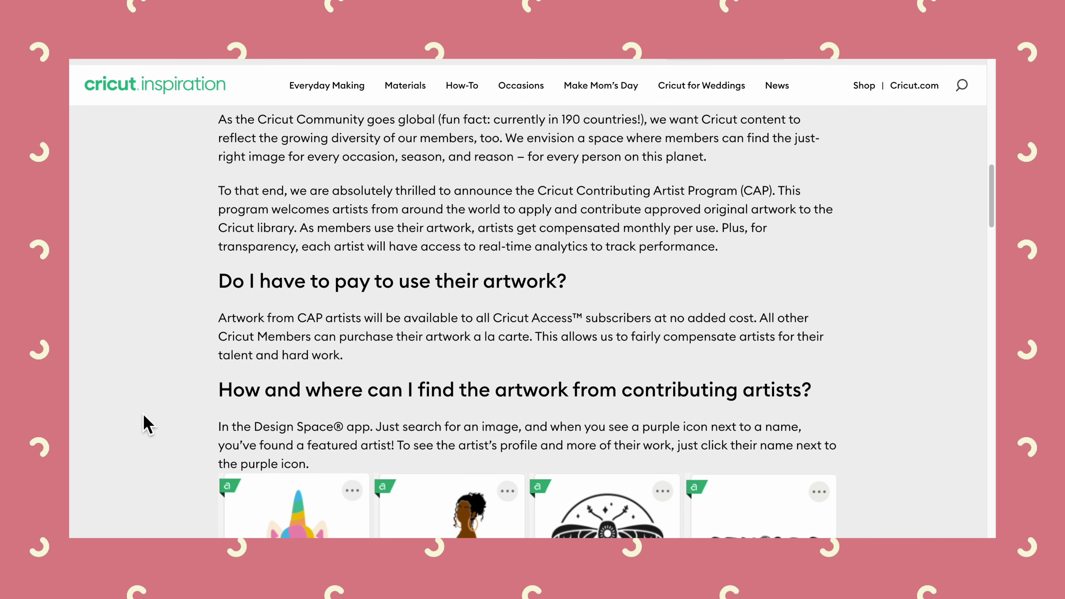
pyautogui.scroll(-5, 148, 425)
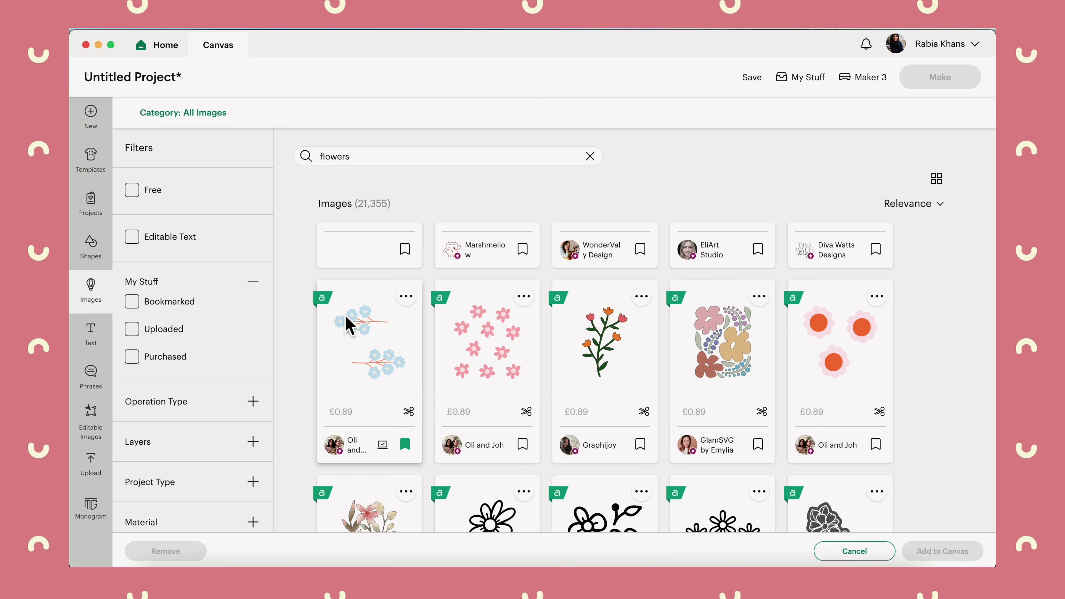
# Add the blue flower-branches image to the canvas and nudge it down and right.
pyautogui.click(377, 380)
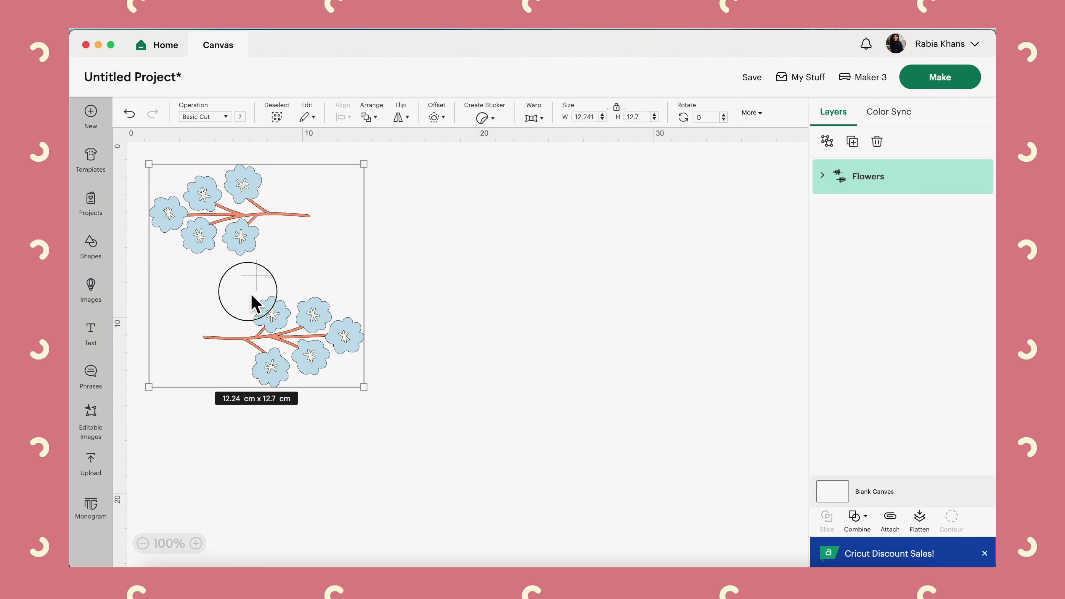
pyautogui.moveTo(254, 294); pyautogui.dragTo(301, 323)
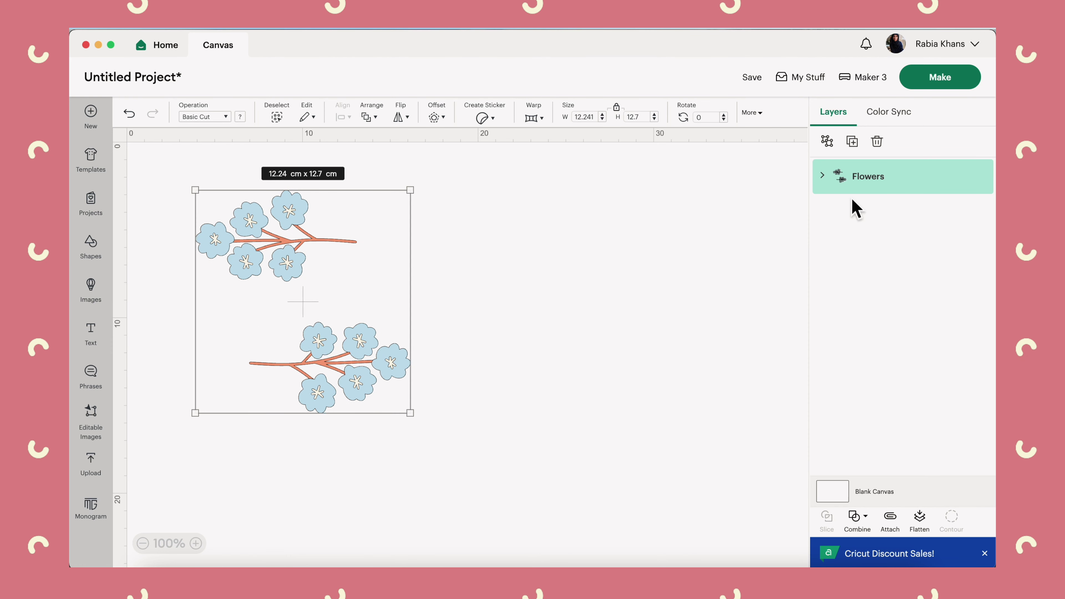
# Expand the Flowers group and inspect its small dots, blue flowers and branches sublayers.
pyautogui.click(821, 176)
pyautogui.click(895, 218)
pyautogui.click(903, 254)
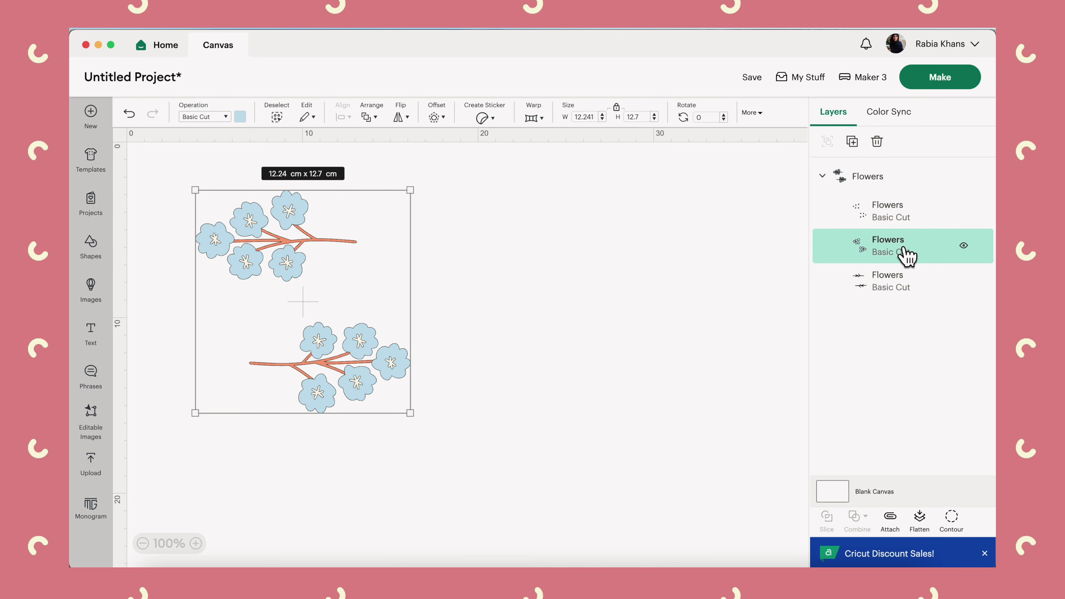
pyautogui.click(902, 284)
pyautogui.click(897, 254)
pyautogui.click(895, 214)
pyautogui.click(804, 278)
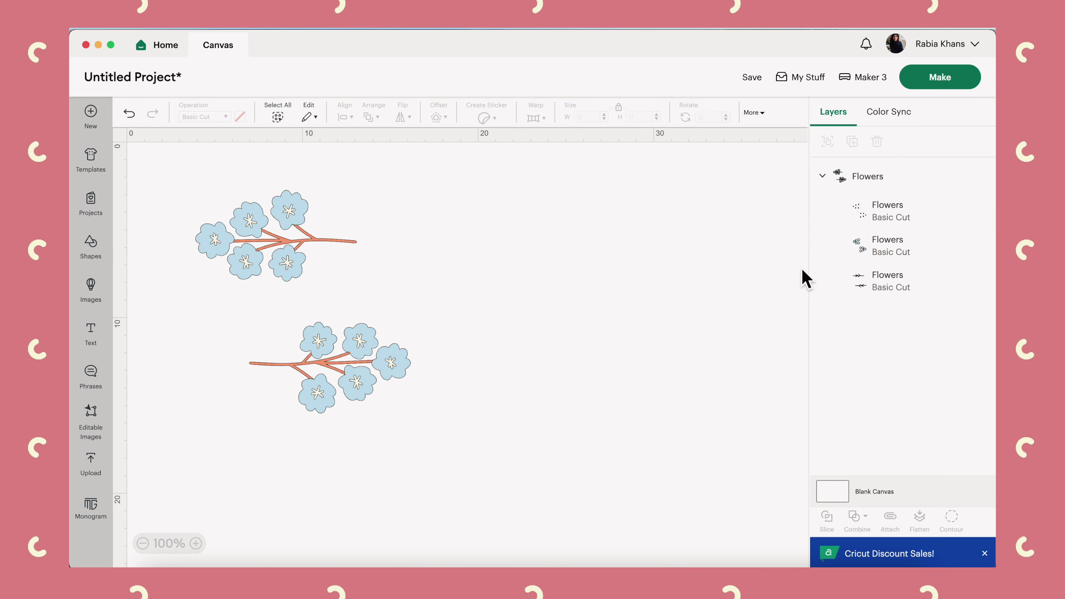
# Select only the 9.69 × 9.65 cm branches sublayer and bring up Hide Contour for it.
pyautogui.click(862, 287)
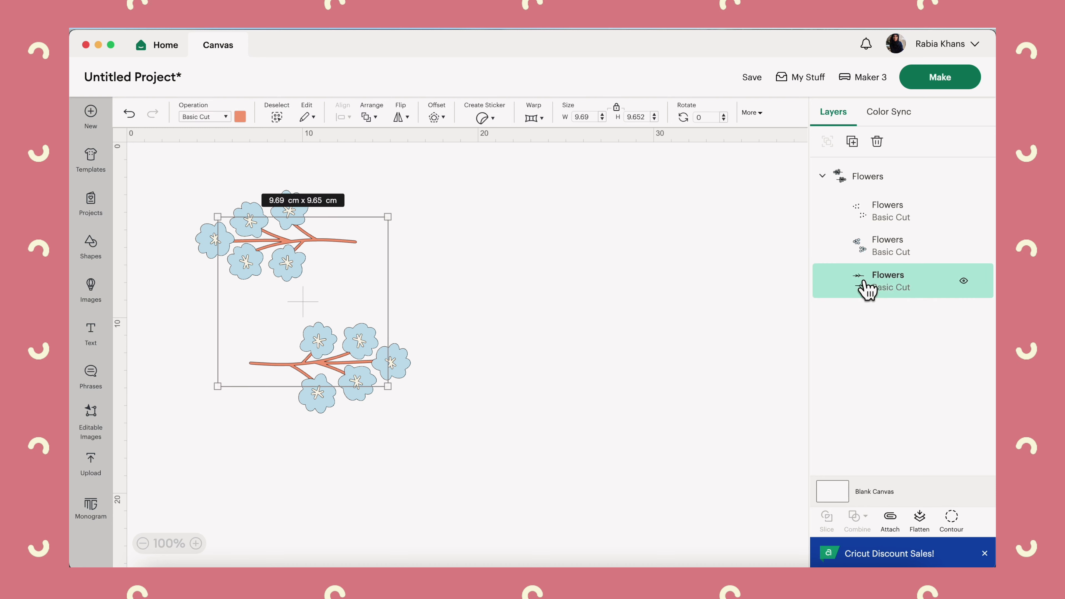
pyautogui.click(863, 260)
pyautogui.click(864, 224)
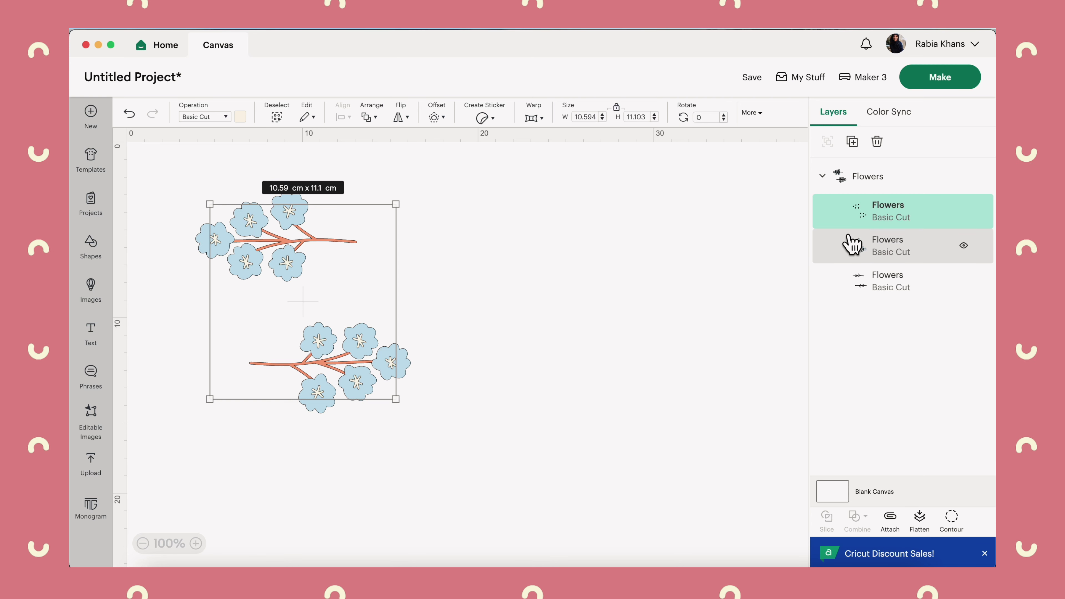
pyautogui.click(463, 273)
pyautogui.click(254, 233)
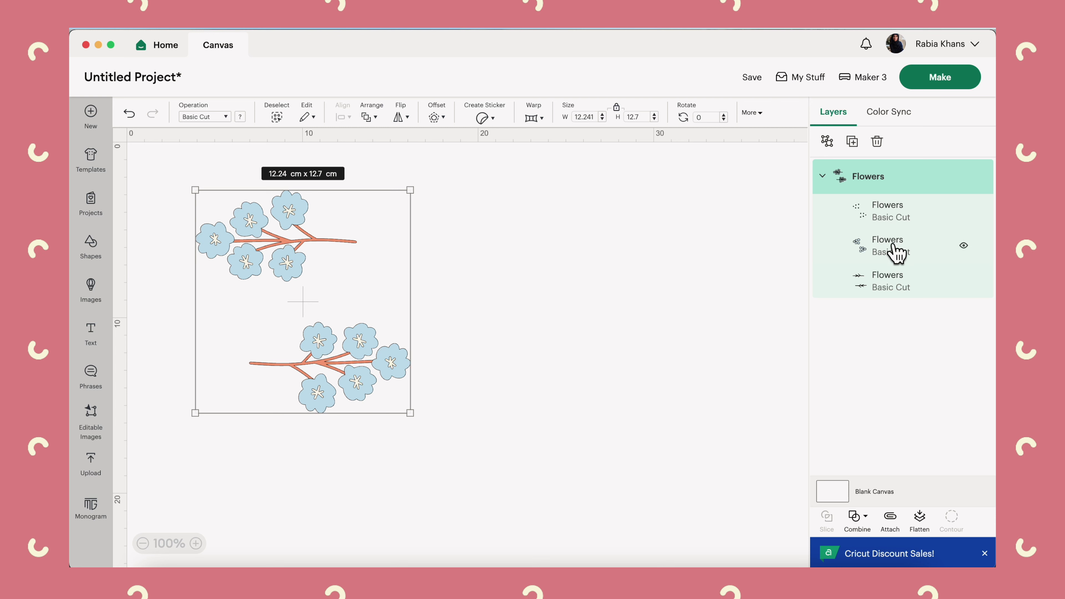
pyautogui.click(896, 297)
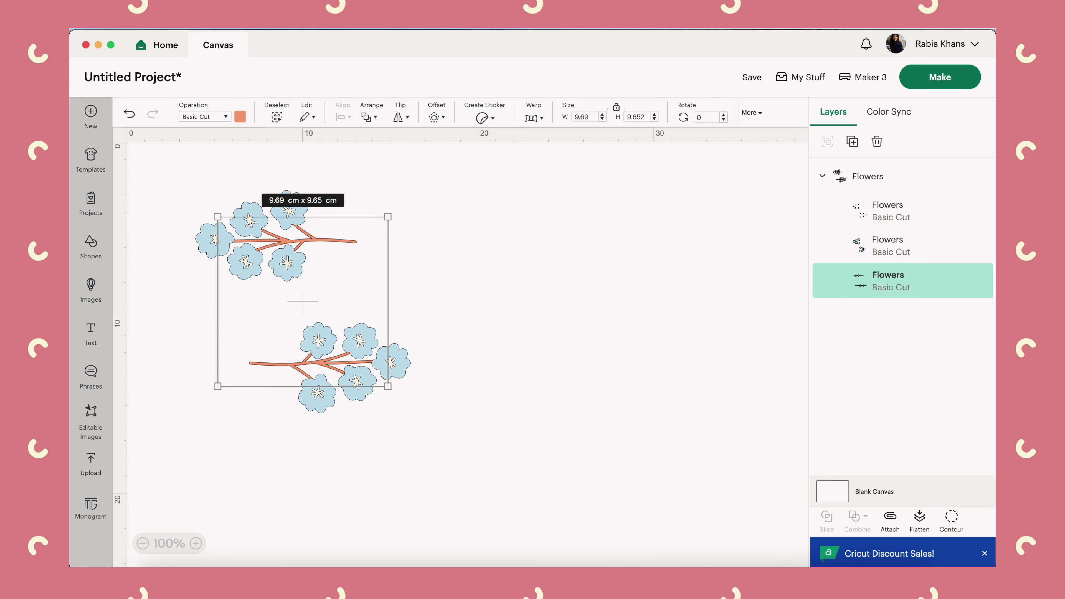
pyautogui.click(951, 520)
# Hide the lower branch's cut contour on the branches sublayer.
pyautogui.click(527, 423)
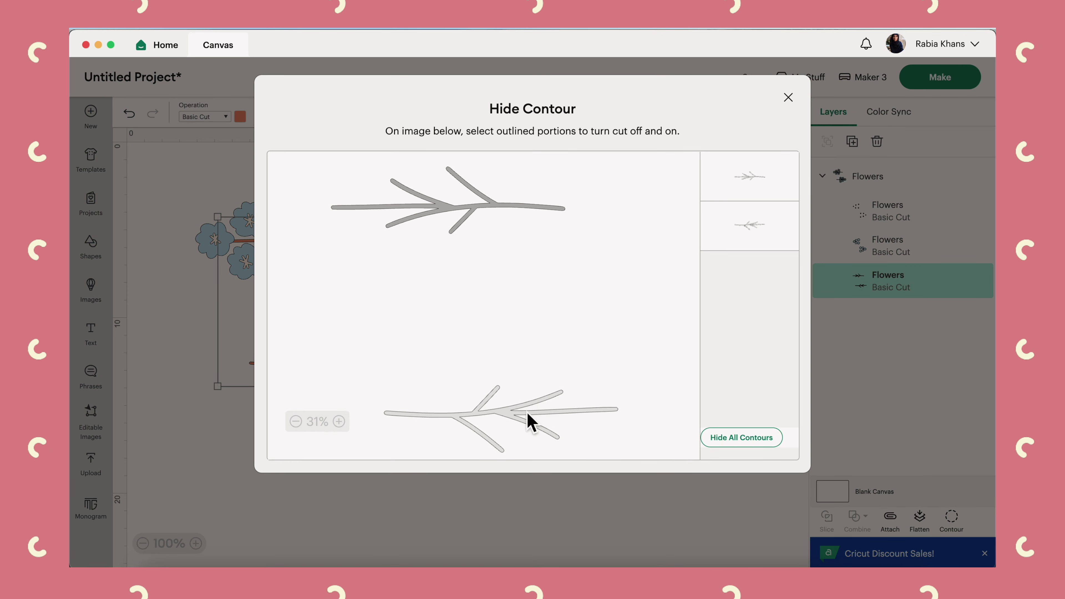
pyautogui.click(490, 419)
pyautogui.click(499, 428)
pyautogui.click(509, 419)
pyautogui.click(510, 420)
pyautogui.click(513, 425)
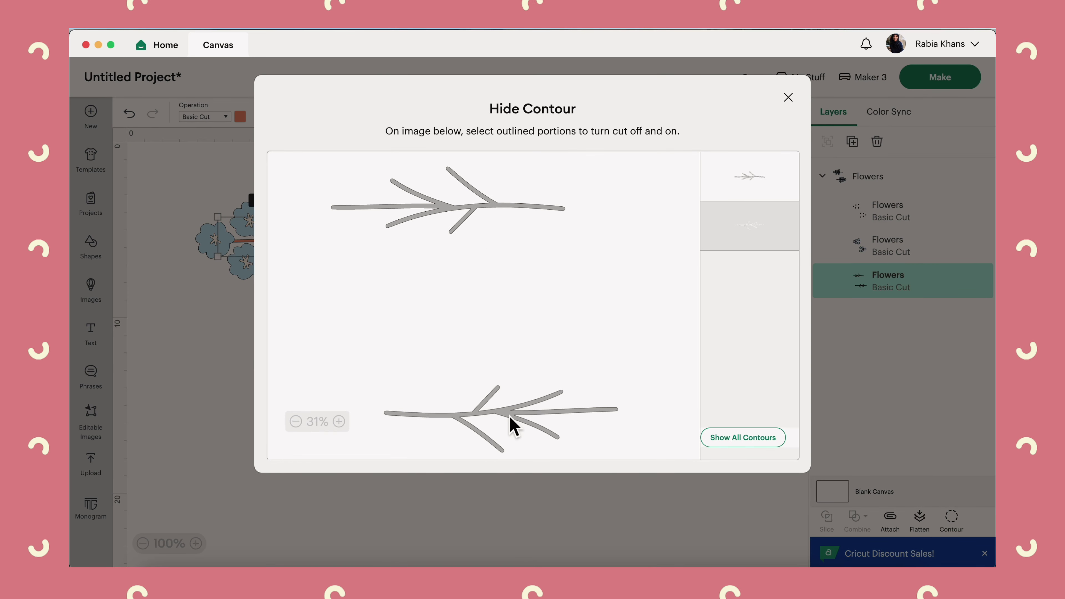
pyautogui.click(788, 97)
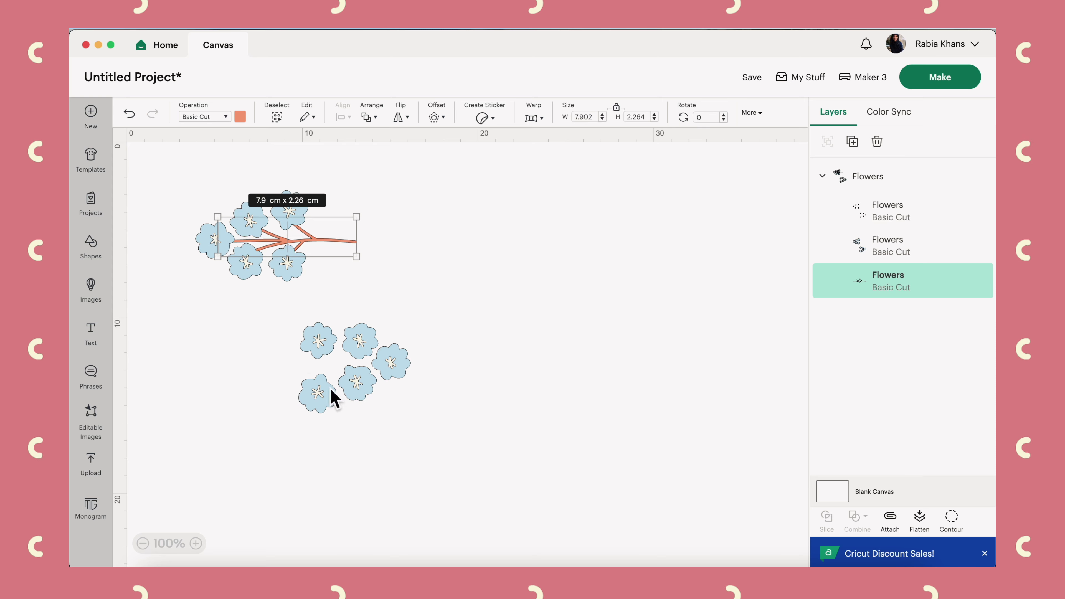
# Hide the five lower-cluster flowers on the blue flowers sublayer.
pyautogui.click(885, 247)
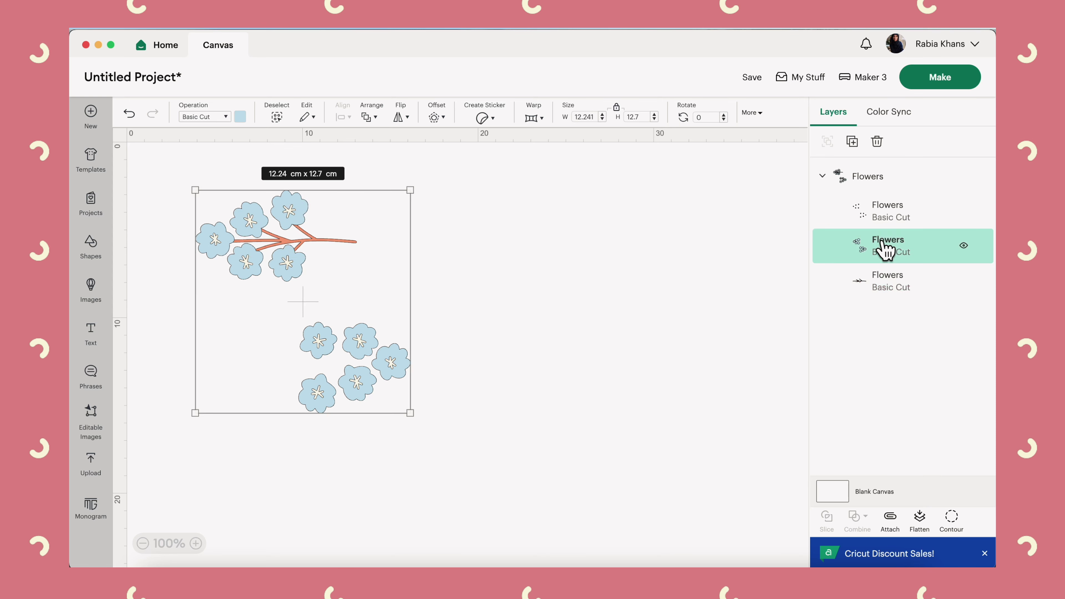
pyautogui.click(956, 510)
pyautogui.click(436, 367)
pyautogui.click(484, 367)
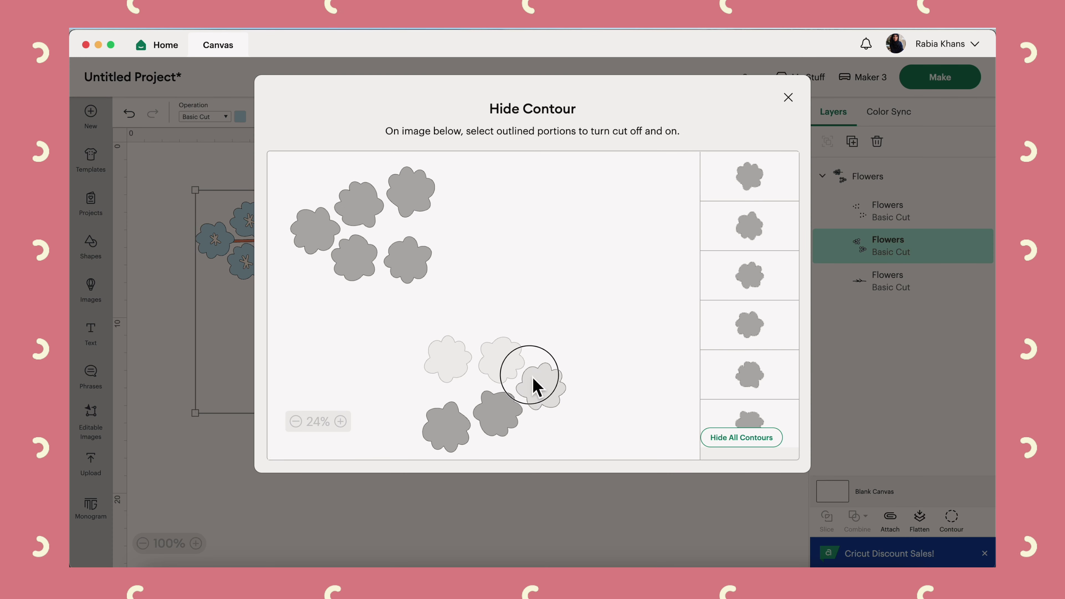
pyautogui.click(536, 386)
pyautogui.click(495, 415)
pyautogui.click(446, 425)
pyautogui.click(787, 98)
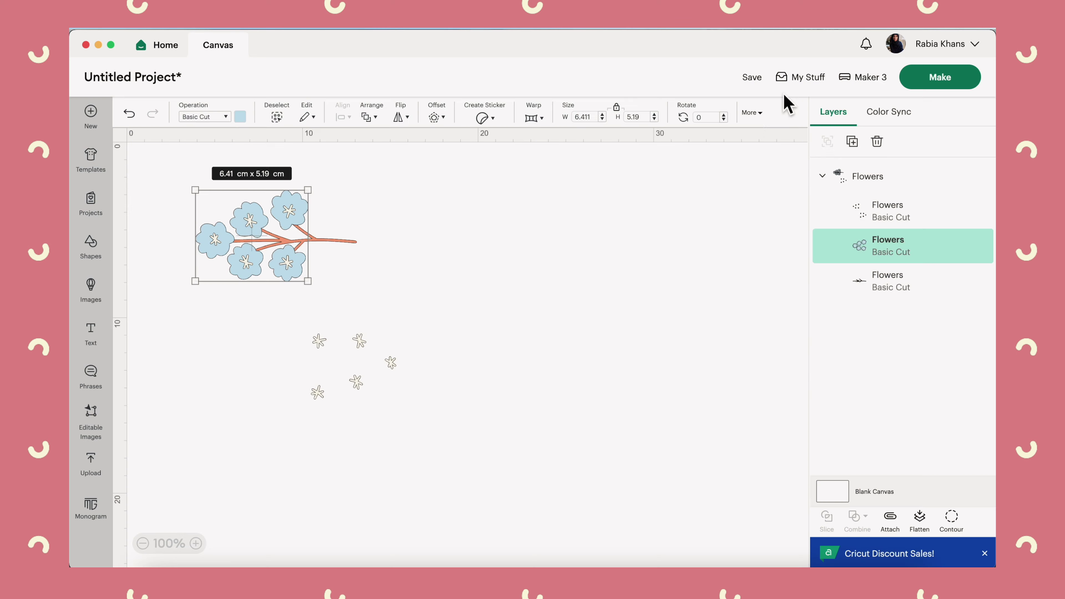
# Hide the two lower-cluster dots, then select the whole 9.18 × 5.19 cm Flowers group.
pyautogui.click(884, 214)
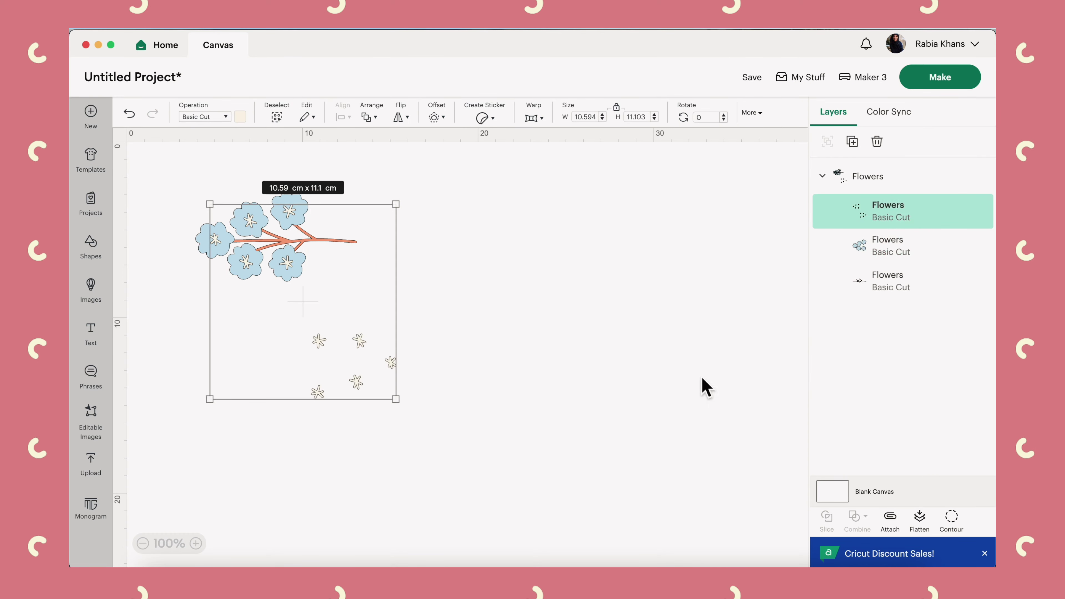
pyautogui.click(948, 522)
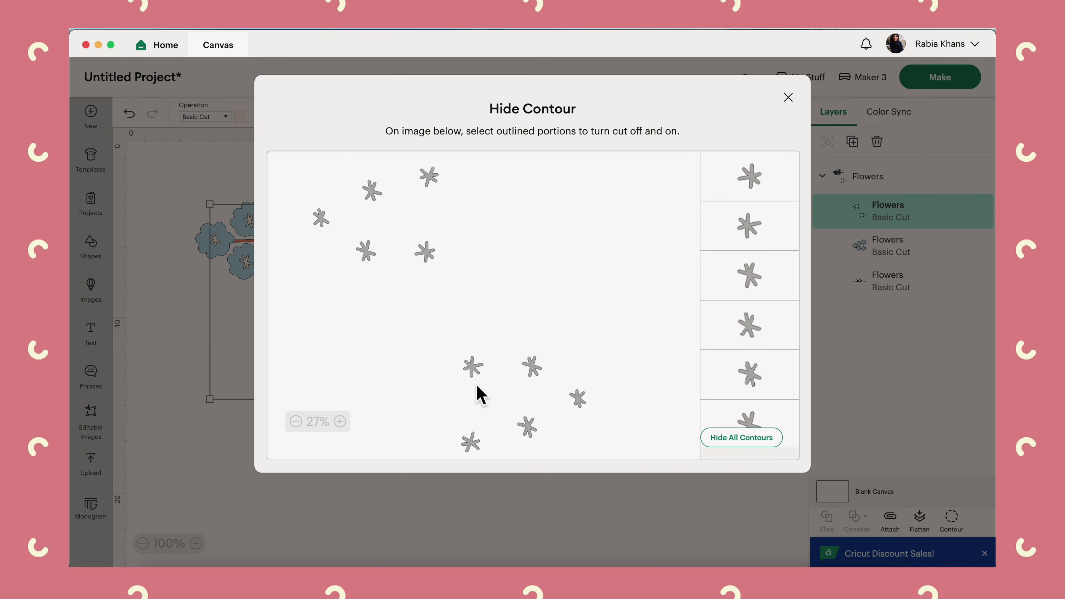
pyautogui.click(531, 368)
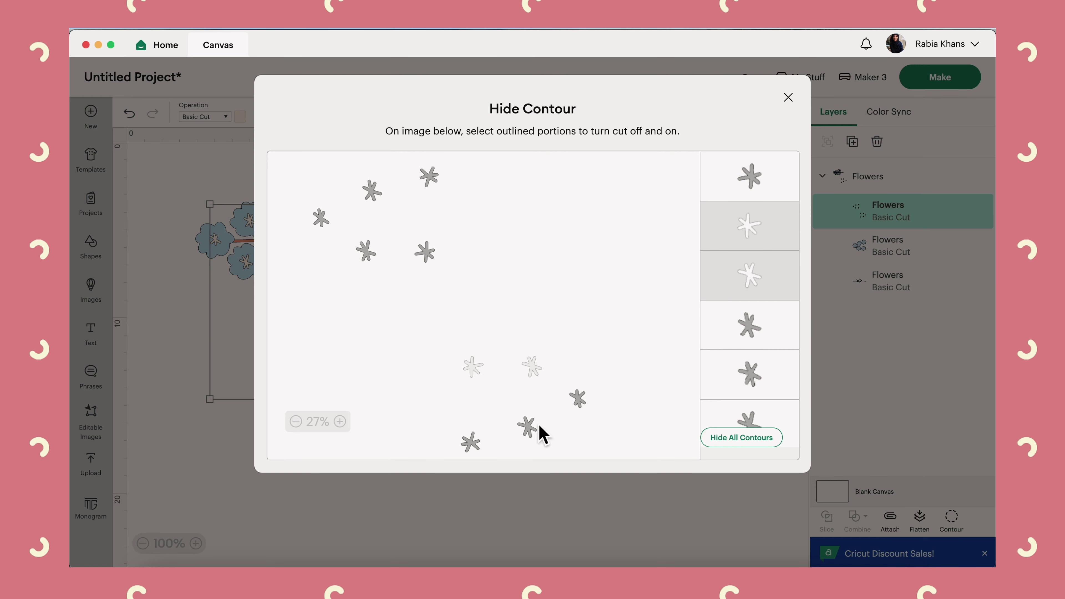
pyautogui.click(527, 429)
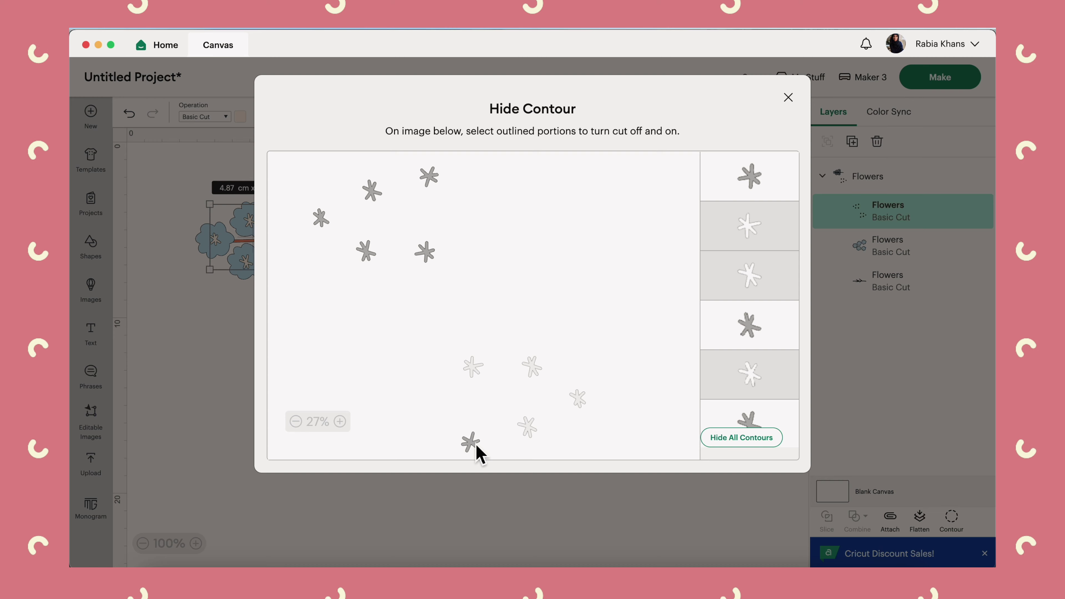
pyautogui.click(788, 97)
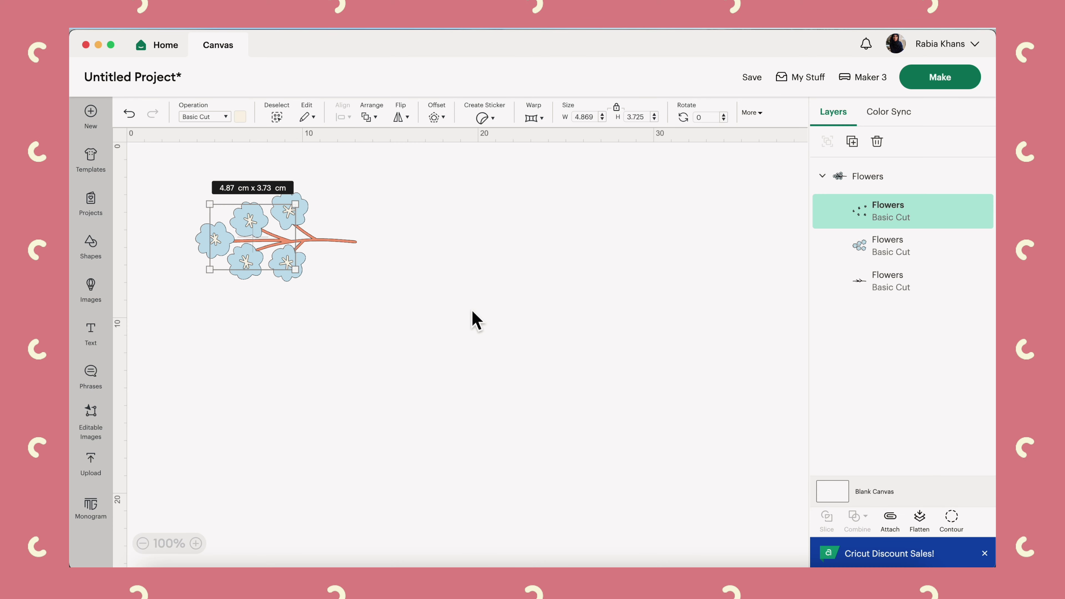
pyautogui.click(455, 322)
pyautogui.click(240, 228)
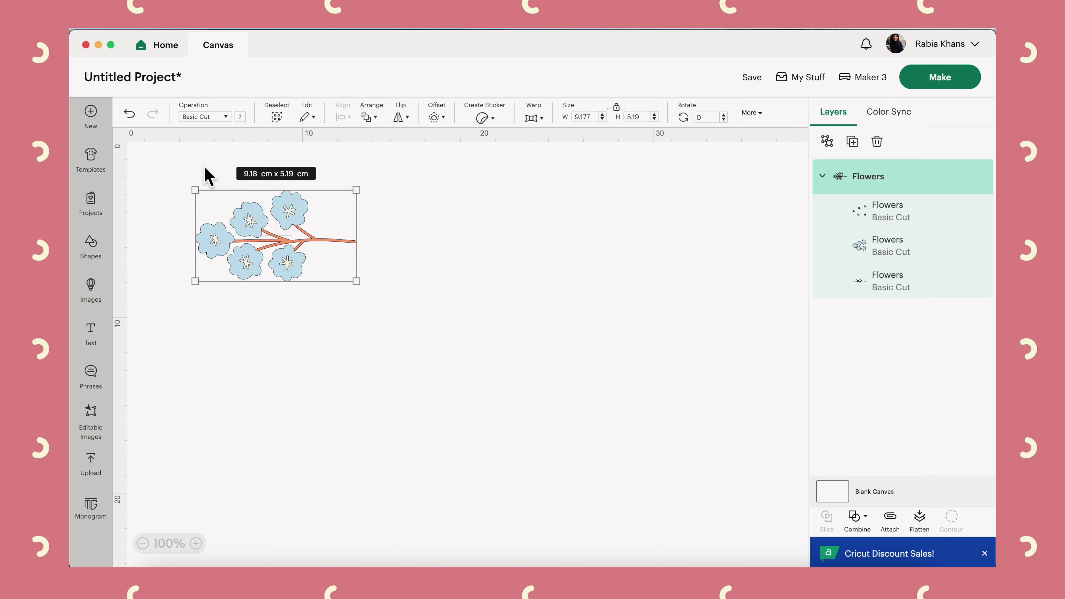
# Duplicate the flower branch, flip the copy horizontally, and place it right of the original.
pyautogui.click(852, 142)
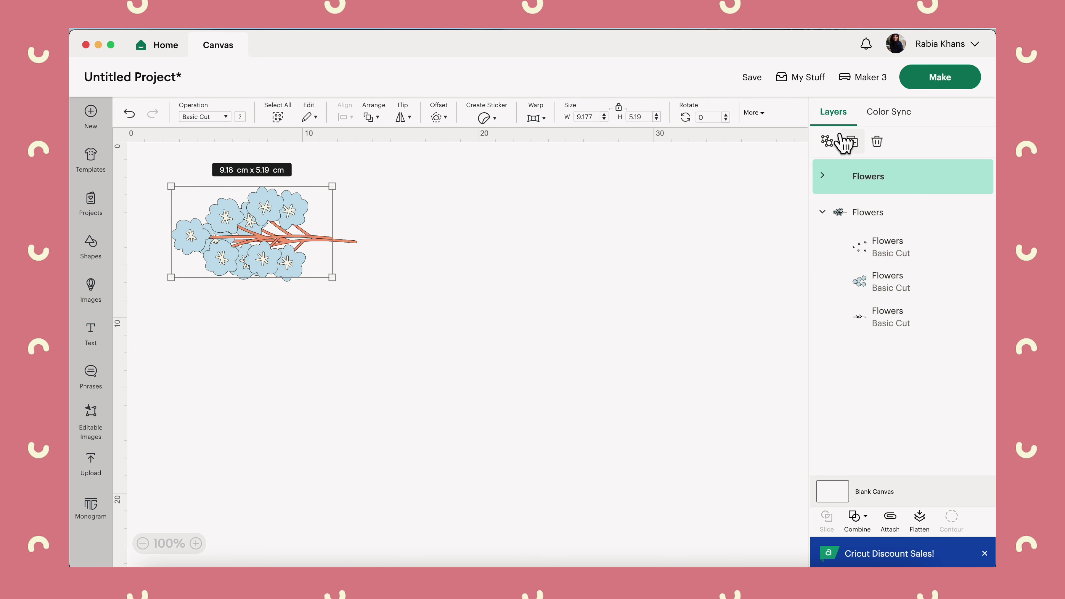
pyautogui.moveTo(219, 239); pyautogui.dragTo(483, 253)
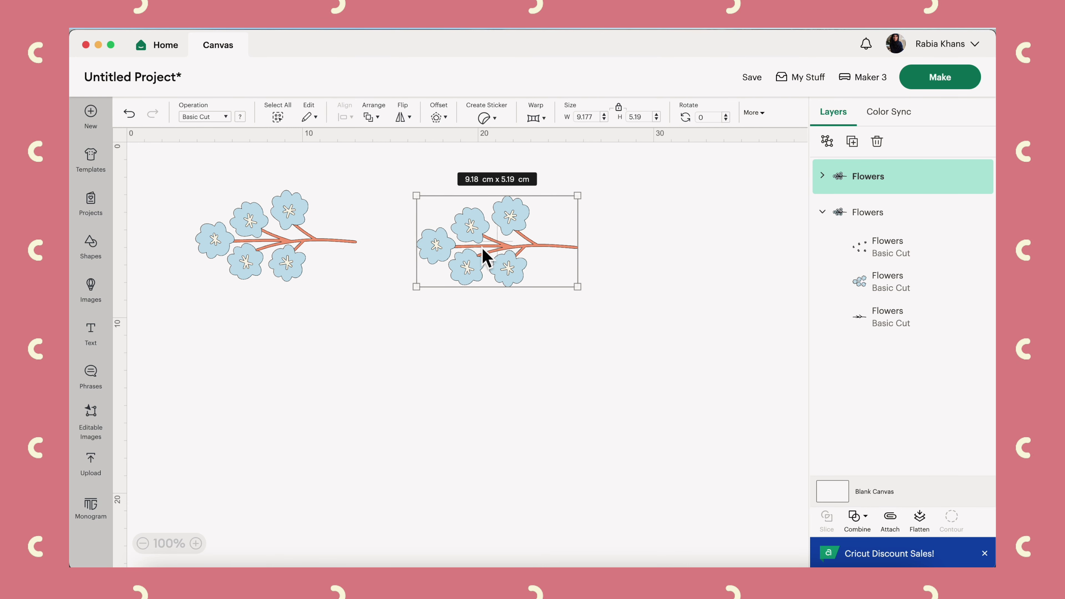
pyautogui.click(406, 118)
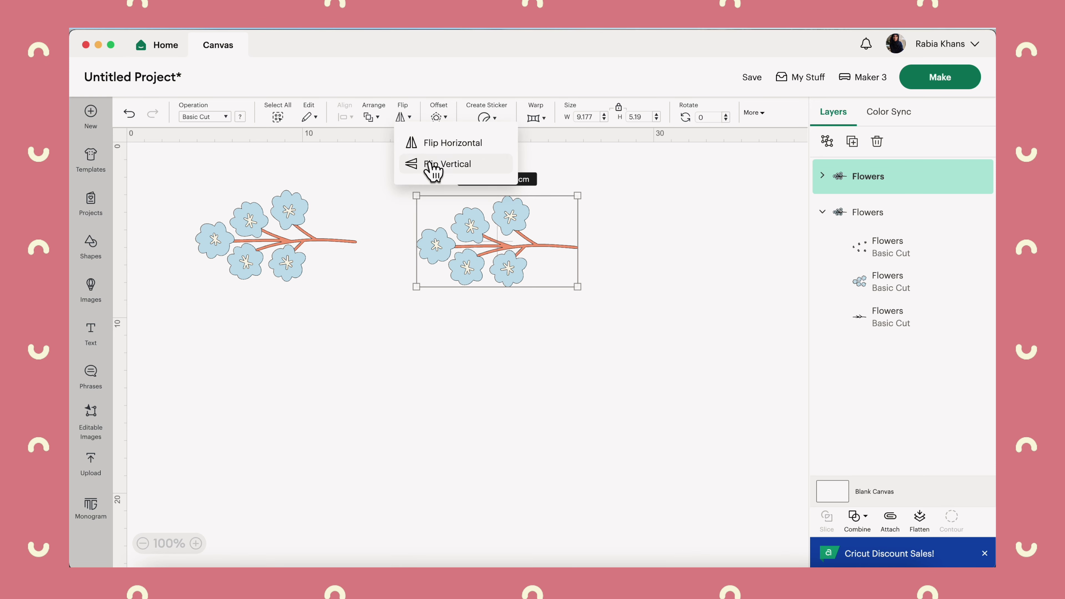
pyautogui.click(453, 144)
pyautogui.click(487, 364)
pyautogui.click(497, 287)
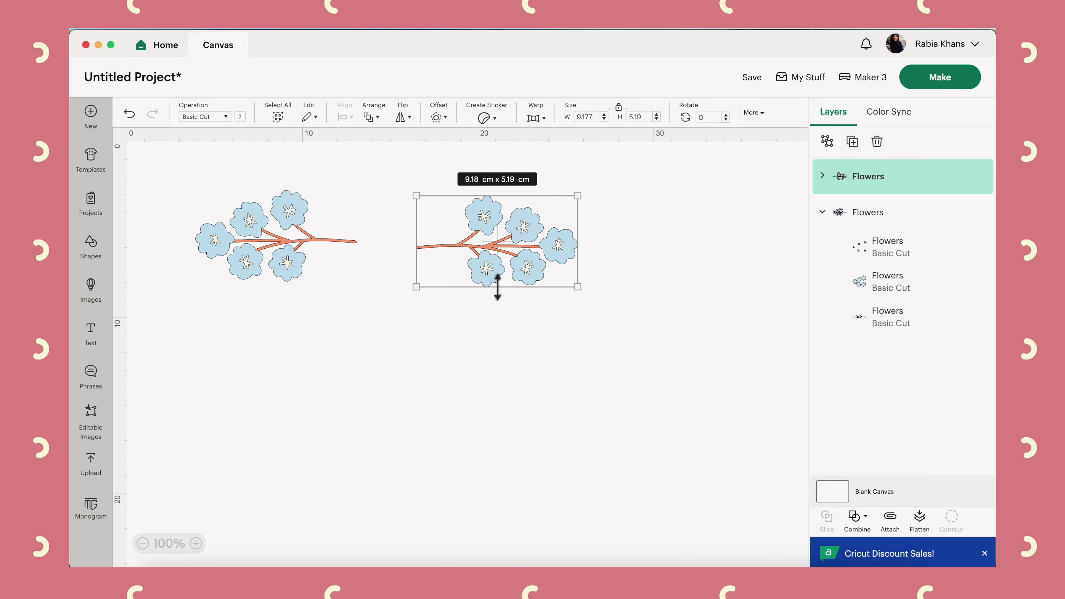
pyautogui.moveTo(493, 258); pyautogui.dragTo(574, 252)
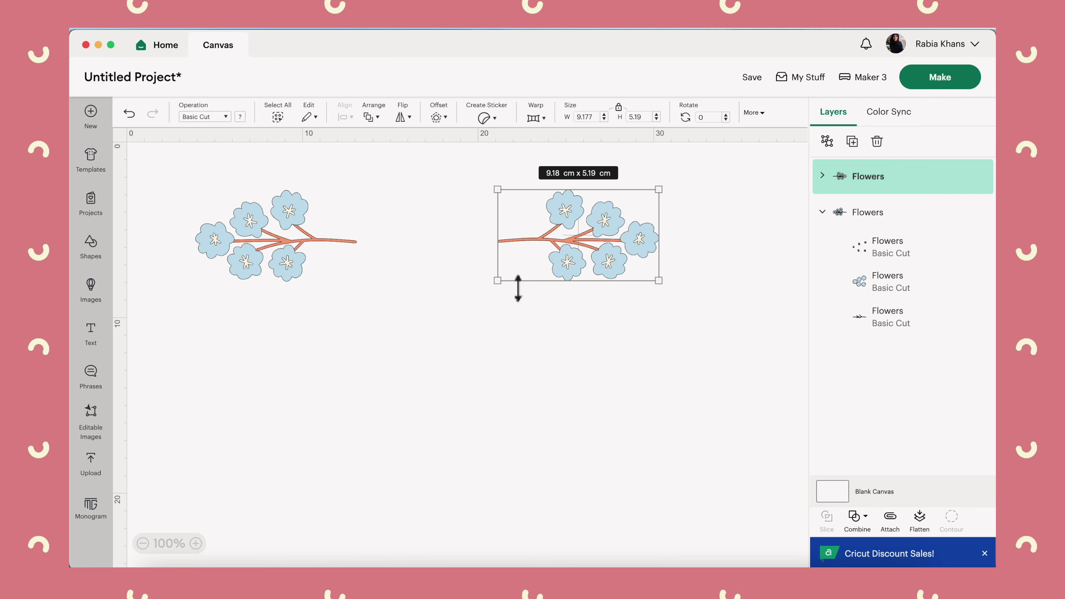
pyautogui.click(390, 233)
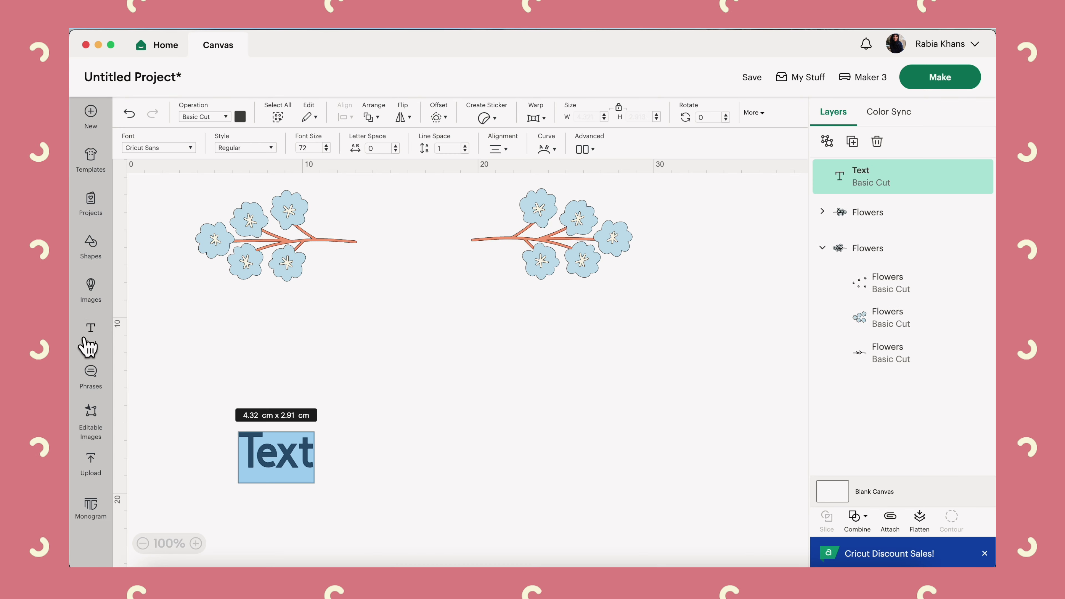
# Add the text 'January' between the two flower branches and bring up the font browser.
pyautogui.write('January')
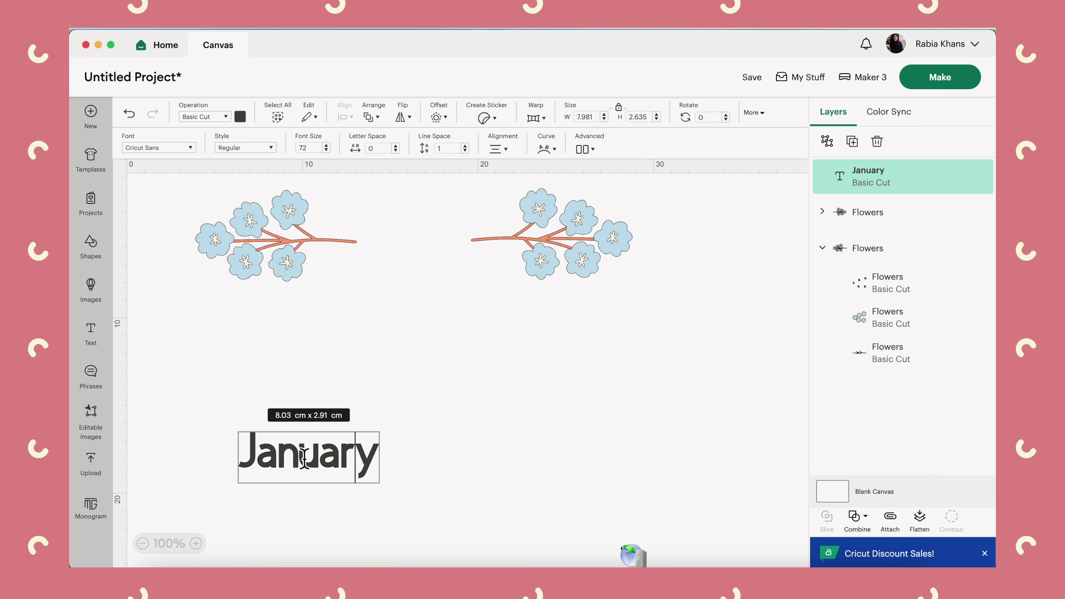
pyautogui.click(298, 399)
pyautogui.moveTo(301, 461); pyautogui.dragTo(408, 262)
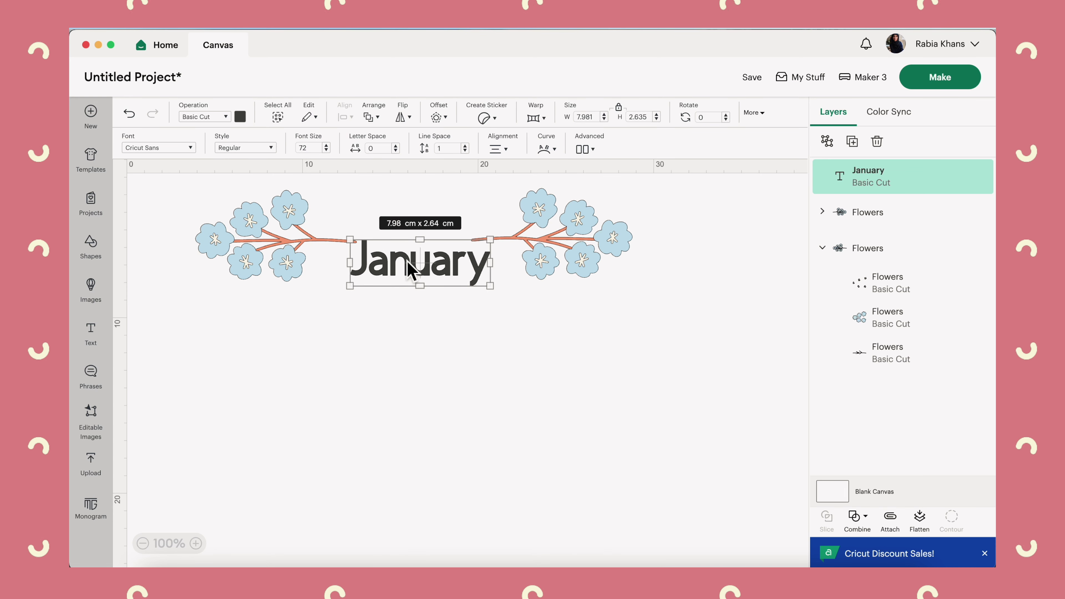
pyautogui.click(176, 151)
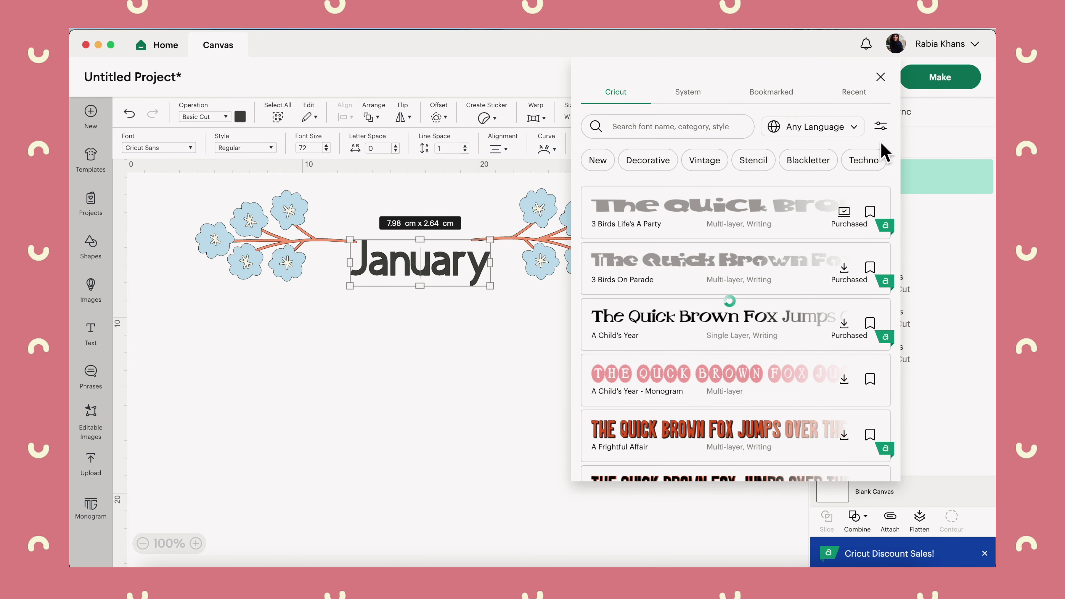
# Filter fonts to Cursive, bookmark Remachine Script and apply it to 'January'.
pyautogui.click(881, 126)
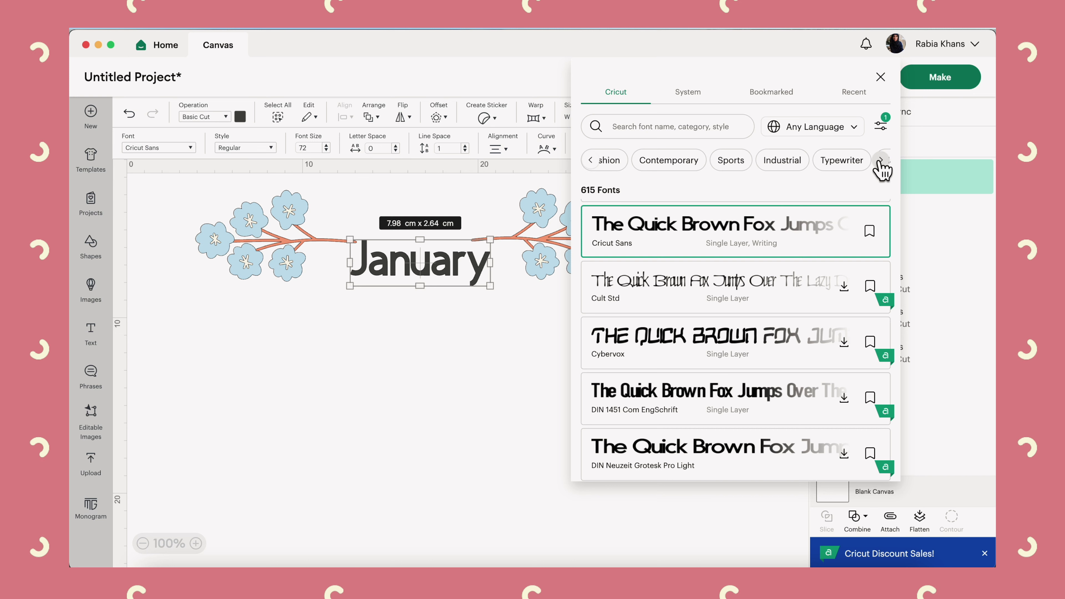
pyautogui.click(881, 161)
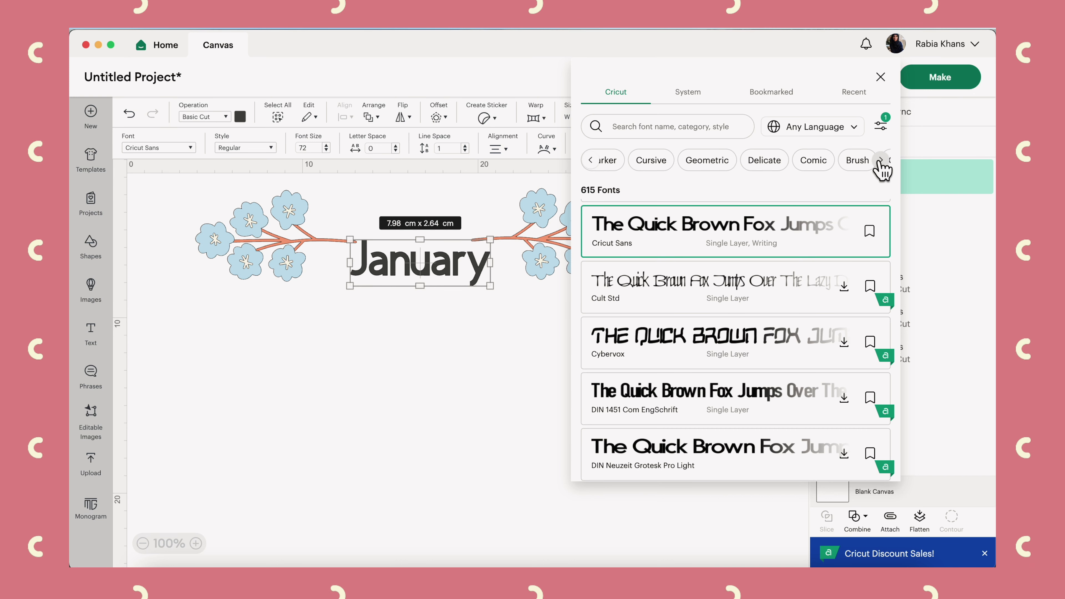
pyautogui.click(639, 164)
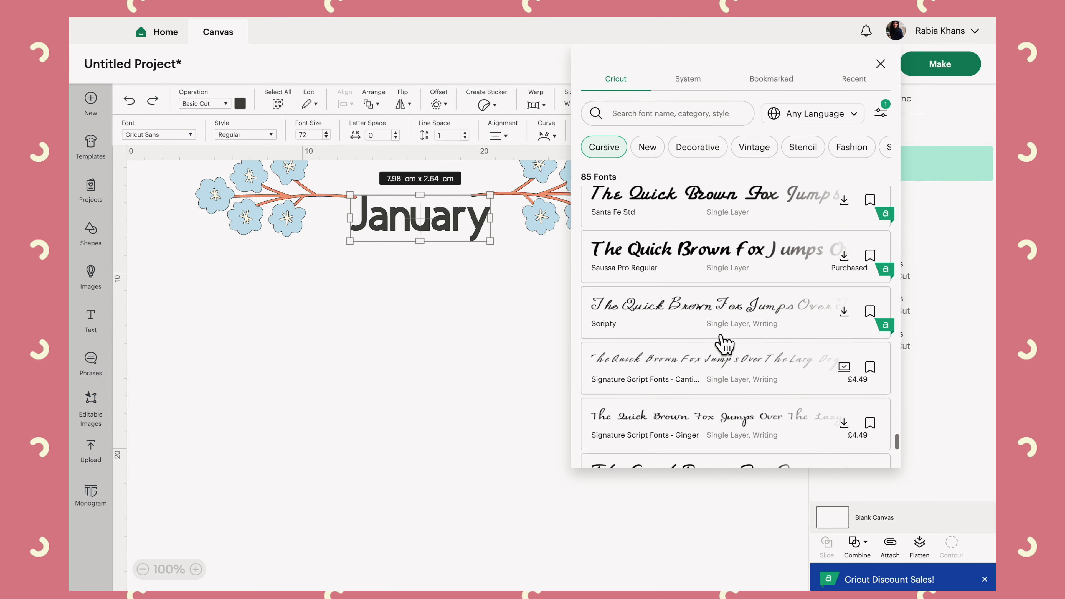
pyautogui.scroll(2, 724, 344)
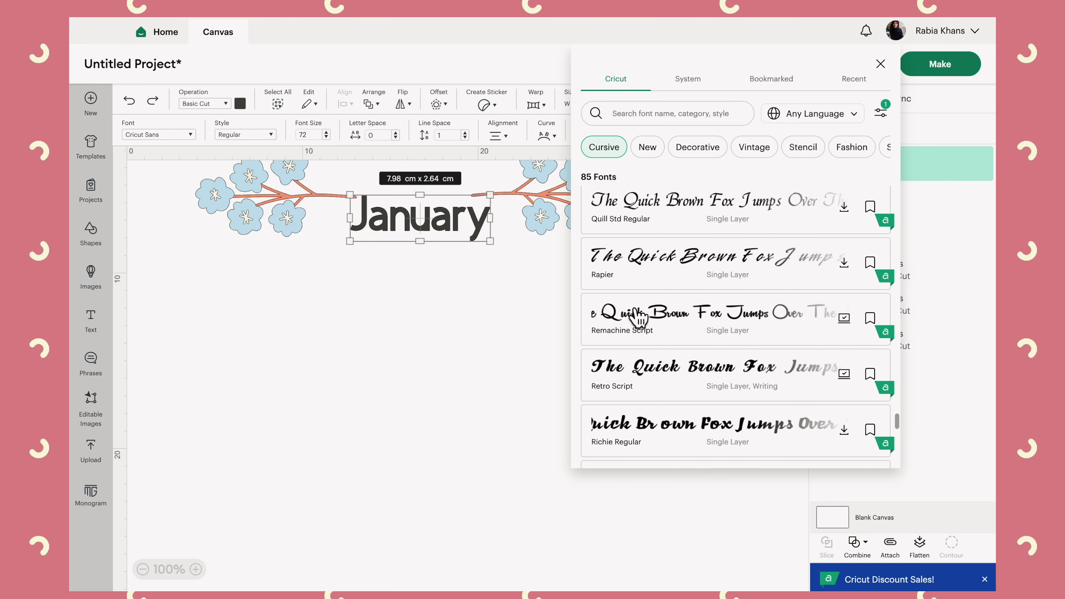
pyautogui.click(870, 319)
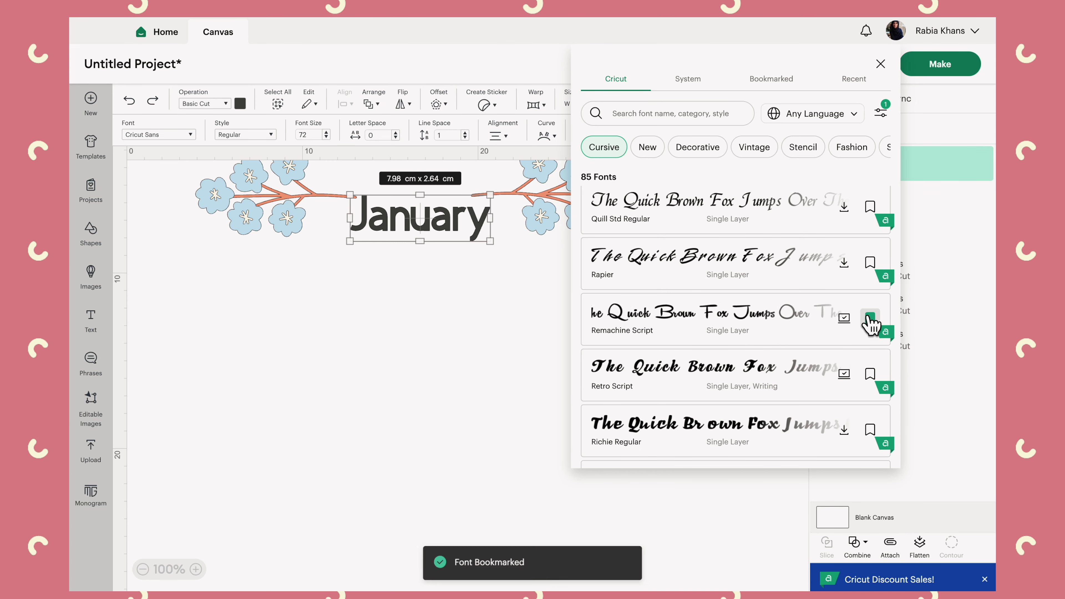
pyautogui.click(646, 323)
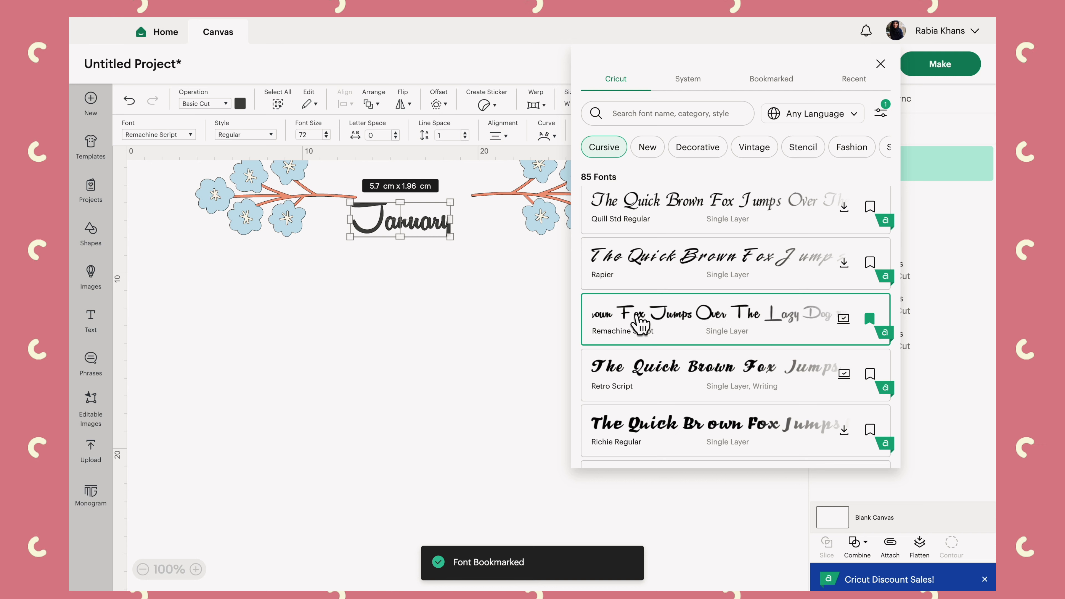
# Enlarge 'January' to about 9.6 cm wide and colour it light blue.
pyautogui.click(880, 63)
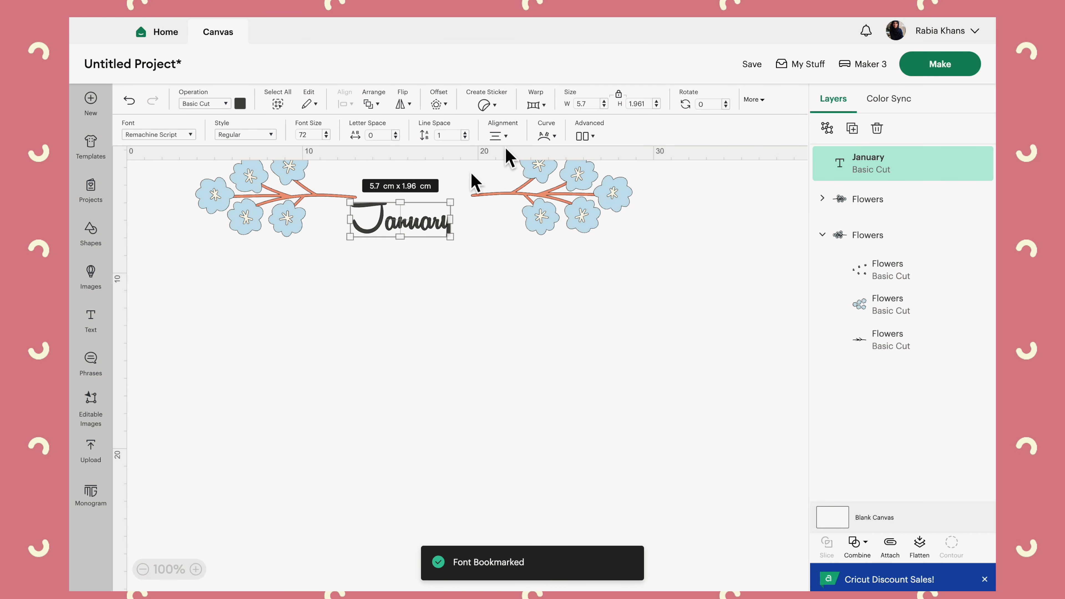
pyautogui.click(397, 283)
pyautogui.click(402, 252)
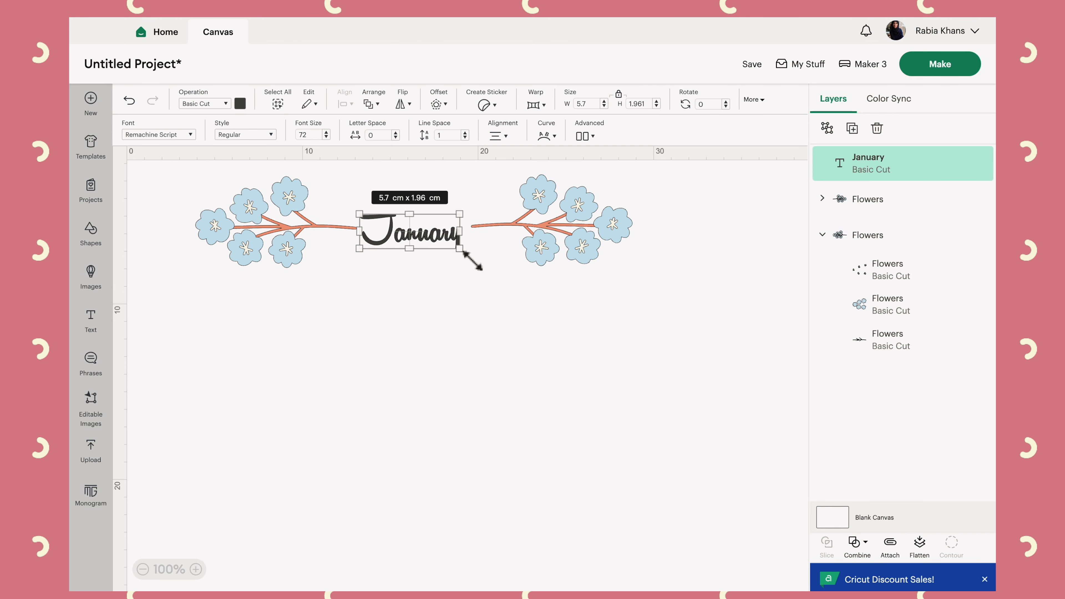
pyautogui.moveTo(466, 258); pyautogui.dragTo(412, 250)
pyautogui.click(240, 104)
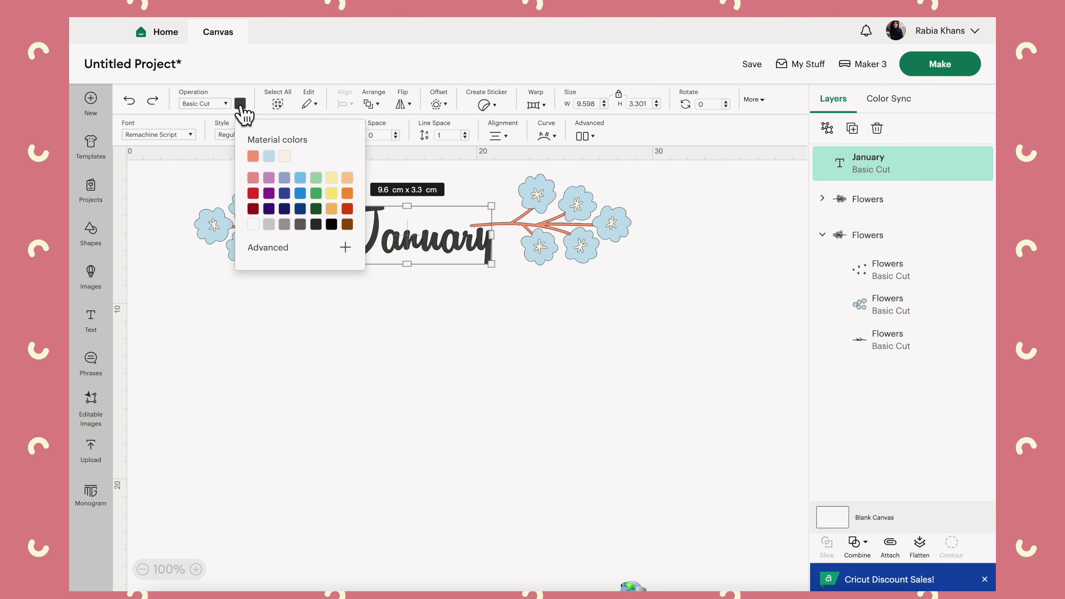
pyautogui.click(269, 156)
# Rotate the left flower branch to about 329 degrees and tuck it against 'January'.
pyautogui.click(484, 185)
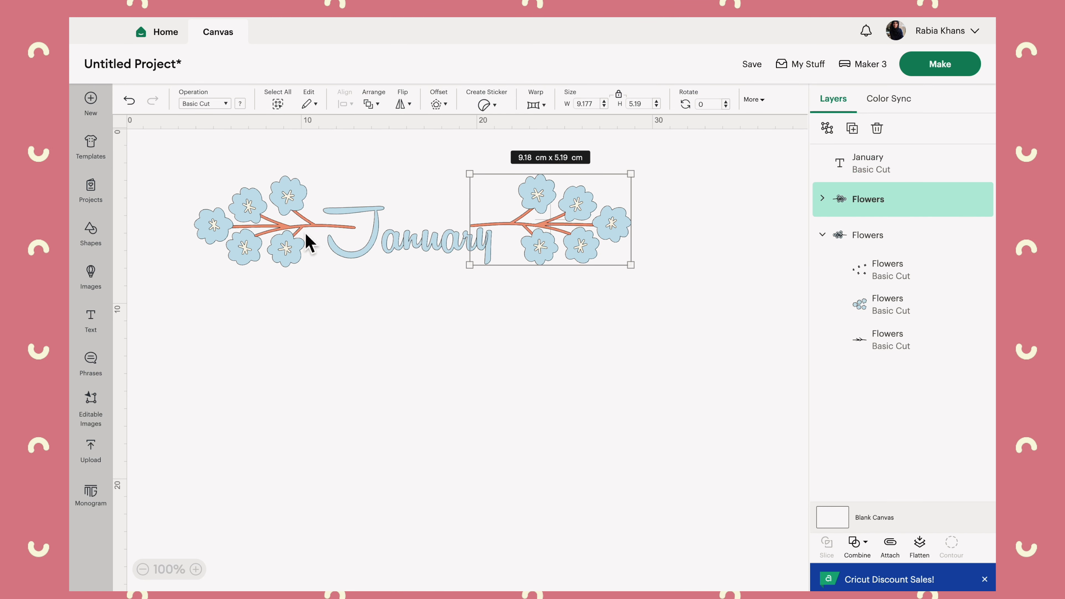
pyautogui.click(310, 242)
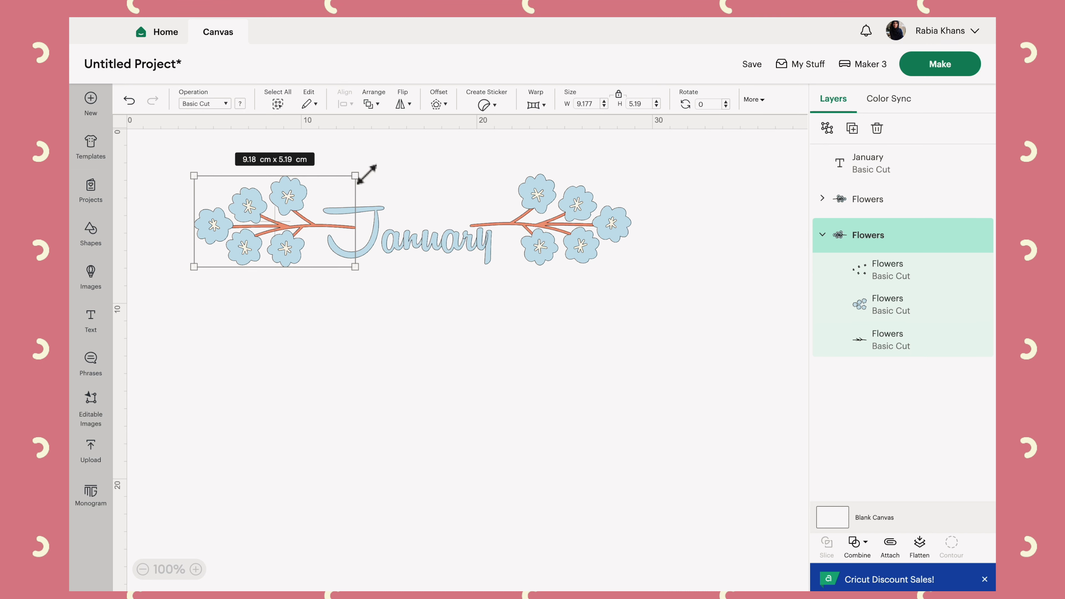
pyautogui.moveTo(368, 174); pyautogui.dragTo(322, 133)
pyautogui.moveTo(317, 214); pyautogui.dragTo(297, 237)
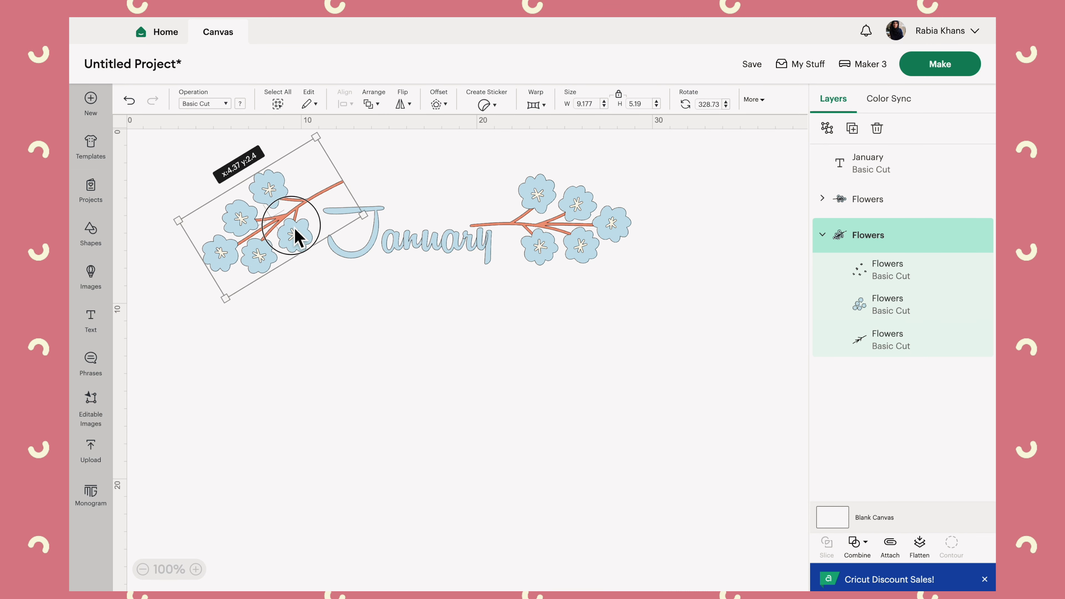
# Flip the right flower branch vertically and move it down beside 'January'.
pyautogui.click(535, 238)
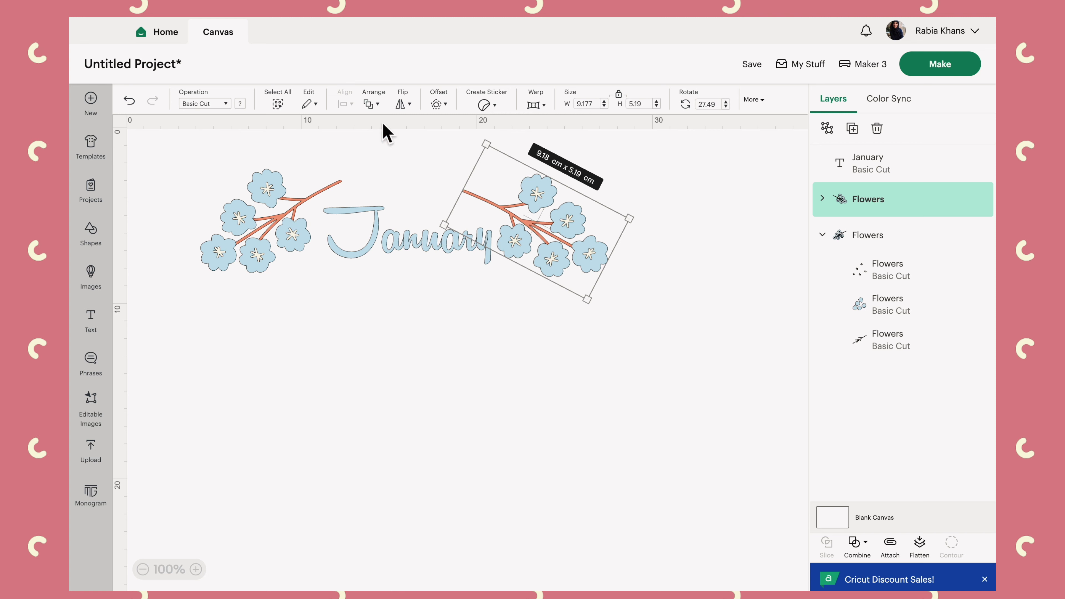
pyautogui.click(400, 118)
pyautogui.click(435, 168)
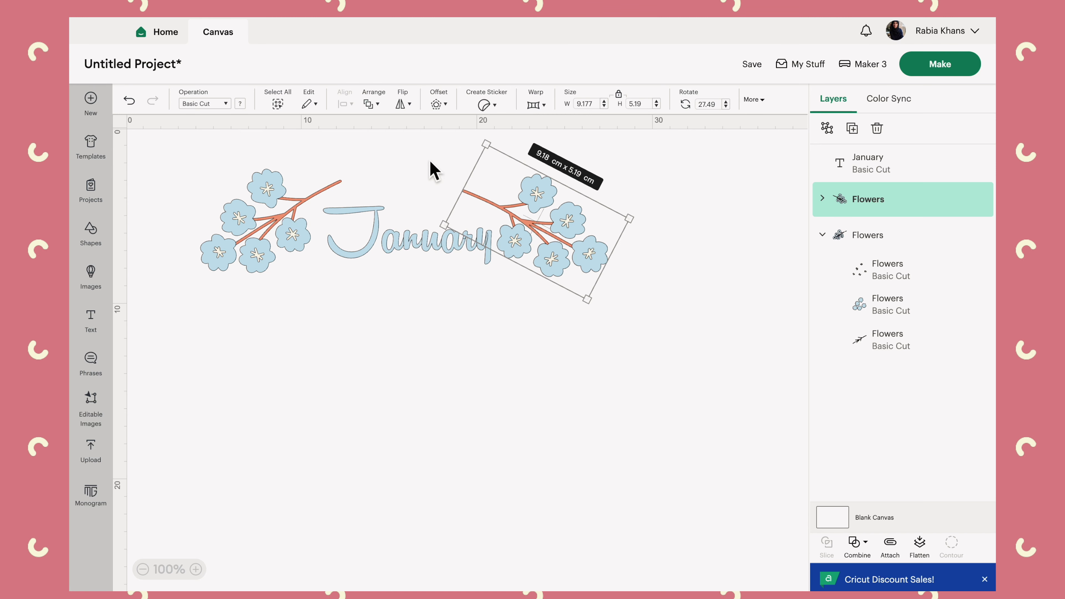
pyautogui.click(402, 119)
pyautogui.click(419, 159)
pyautogui.moveTo(570, 241); pyautogui.dragTo(595, 282)
pyautogui.click(420, 319)
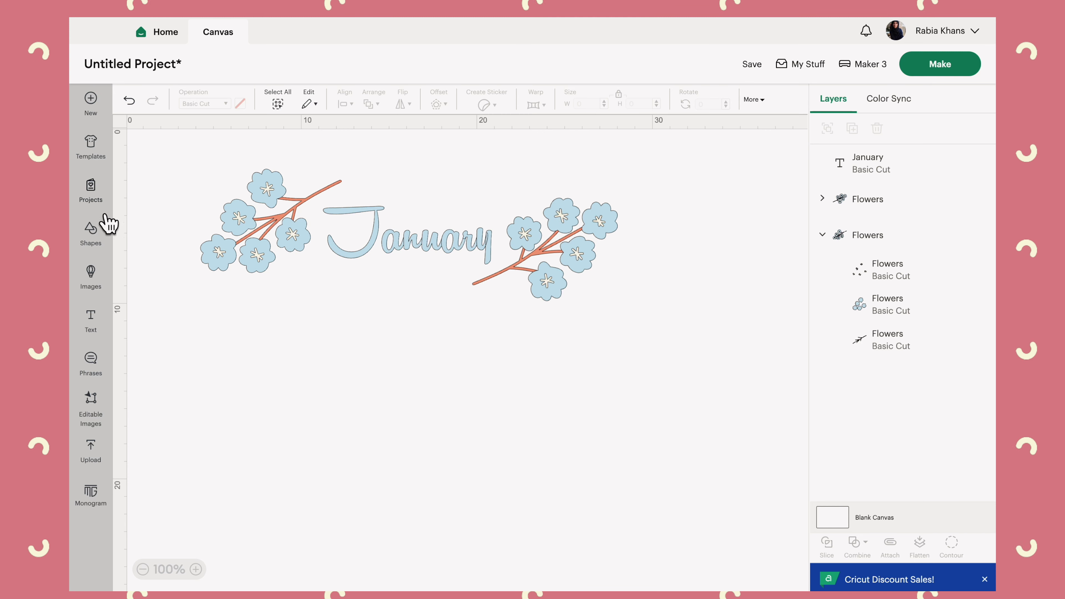
# Replace the flowers image search with a search for 'splodge'.
pyautogui.click(89, 273)
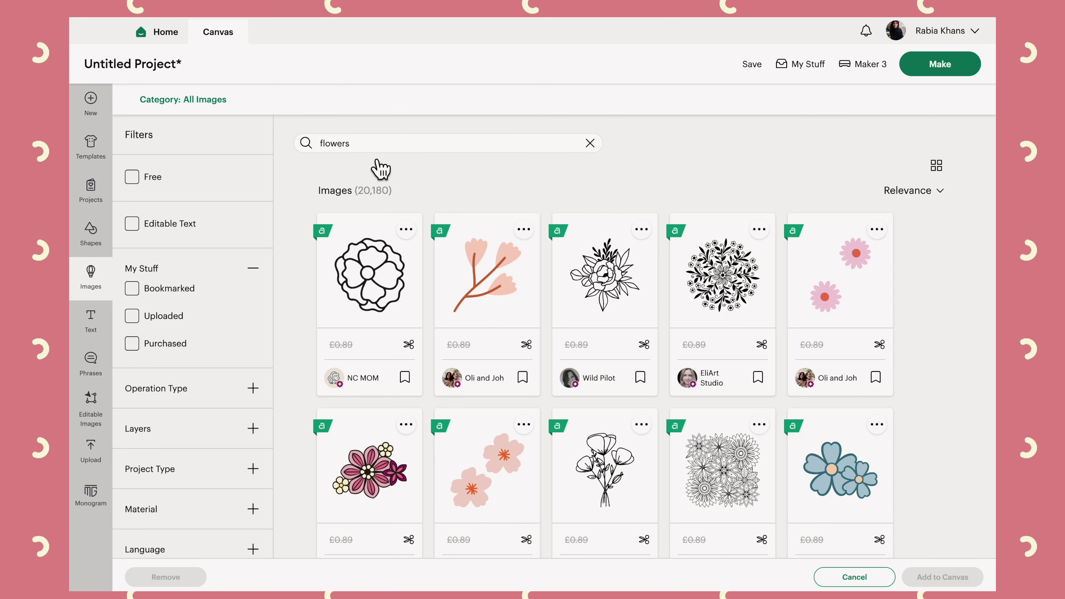
pyautogui.click(588, 143)
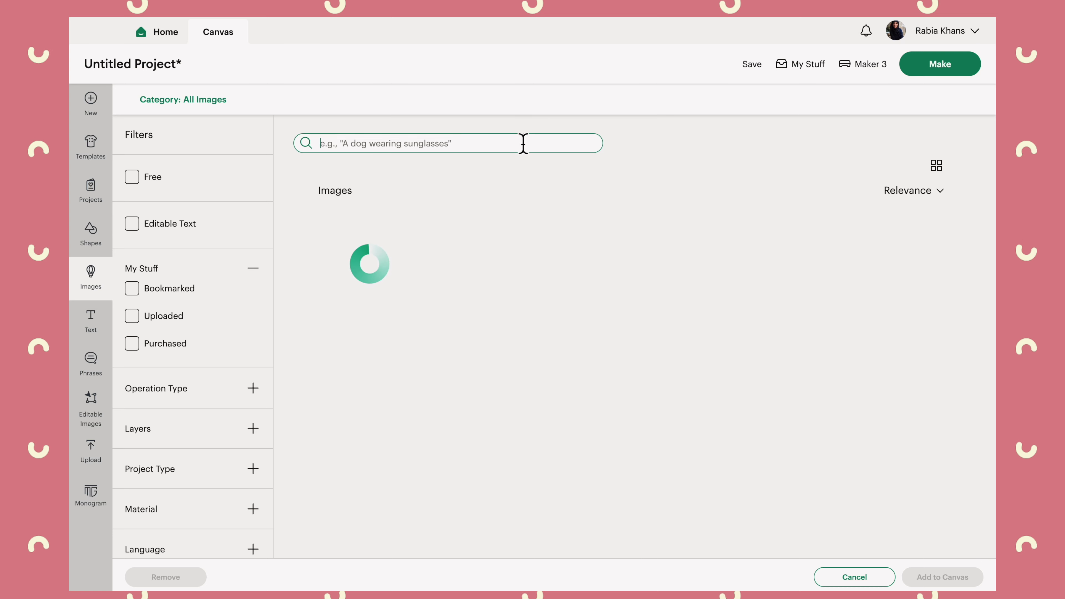
pyautogui.write('splod')
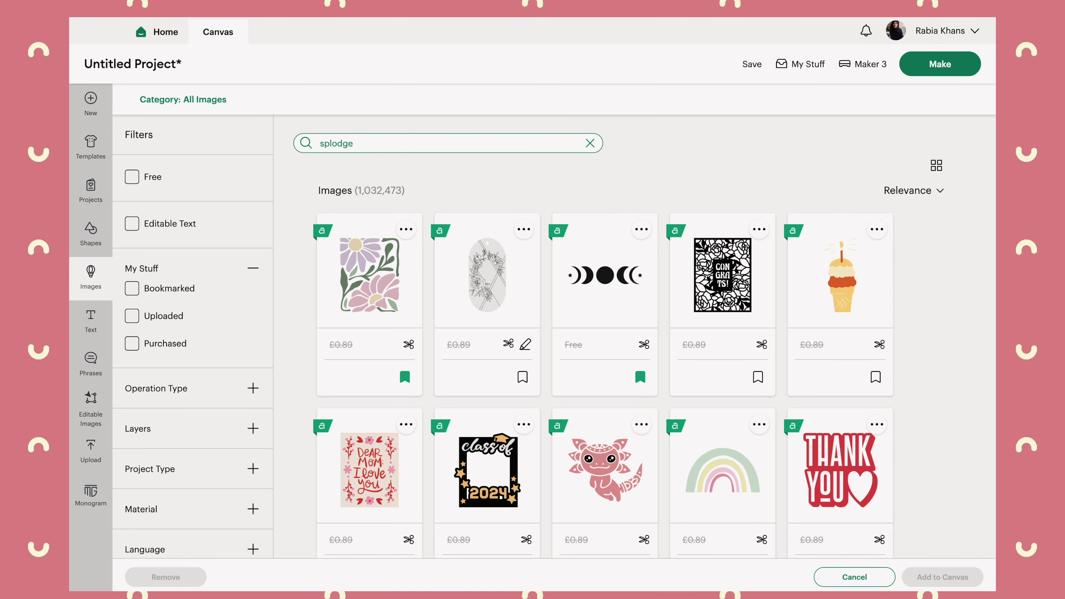
pyautogui.write('ge')
pyautogui.press('Return')
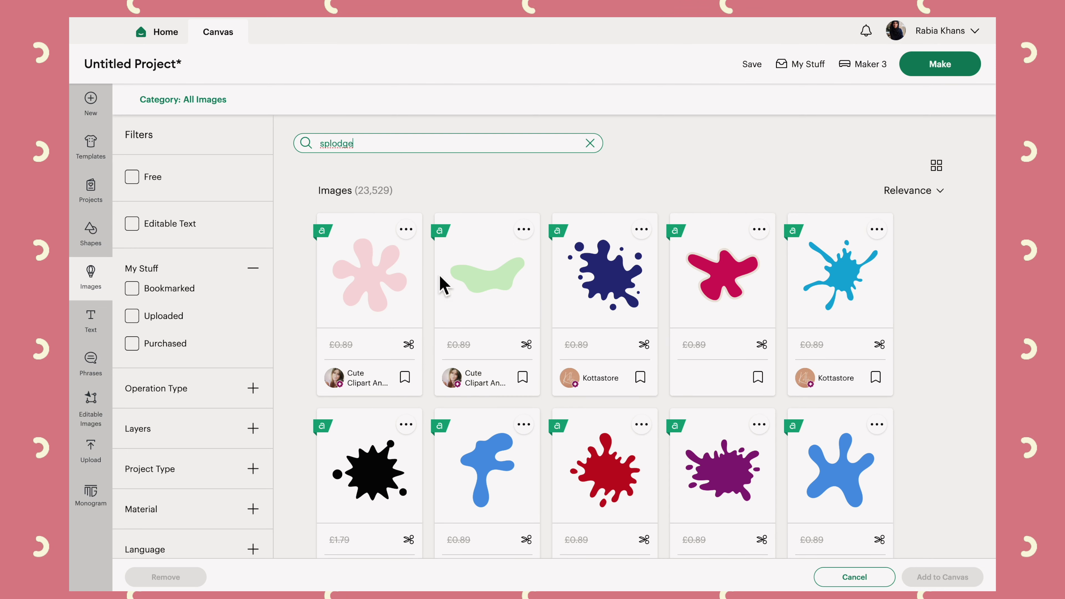
# Pick the black blob and black smear splatter images and add both to the canvas.
pyautogui.scroll(-3, 518, 300)
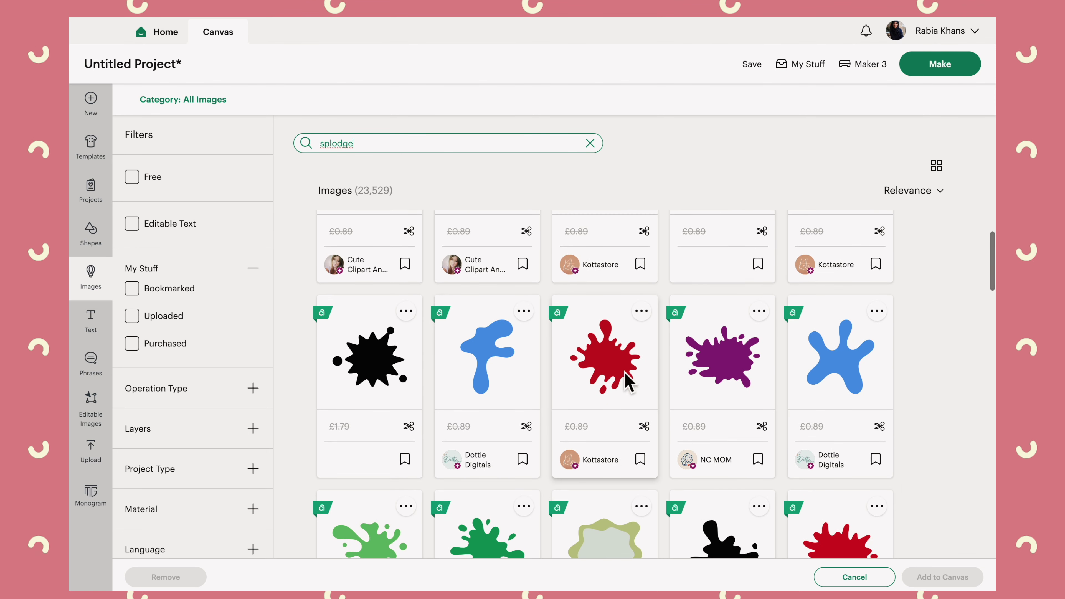
pyautogui.scroll(-15, 608, 362)
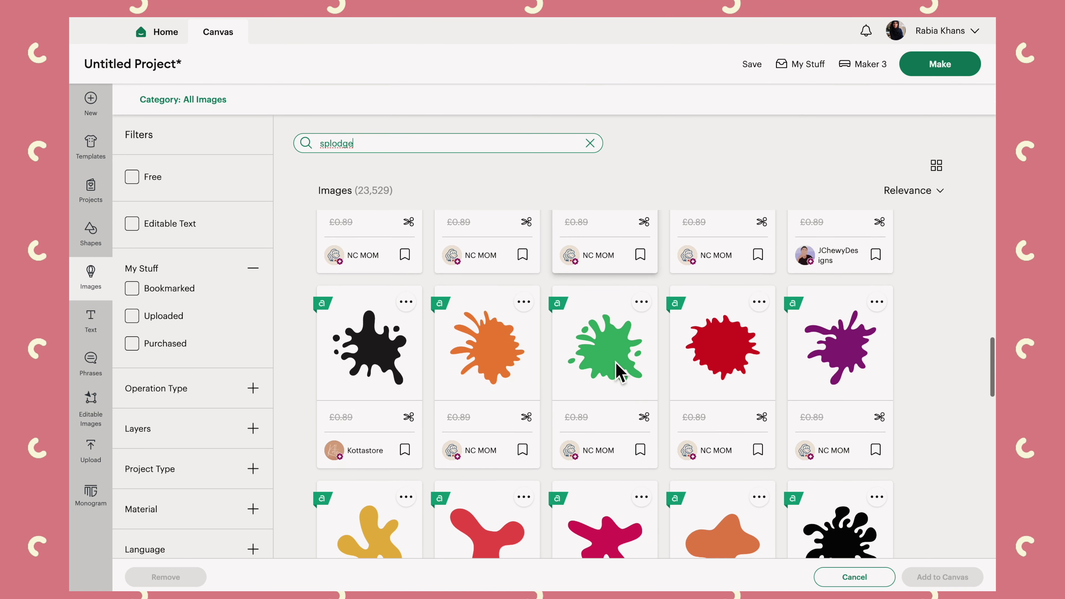
pyautogui.scroll(-2, 616, 370)
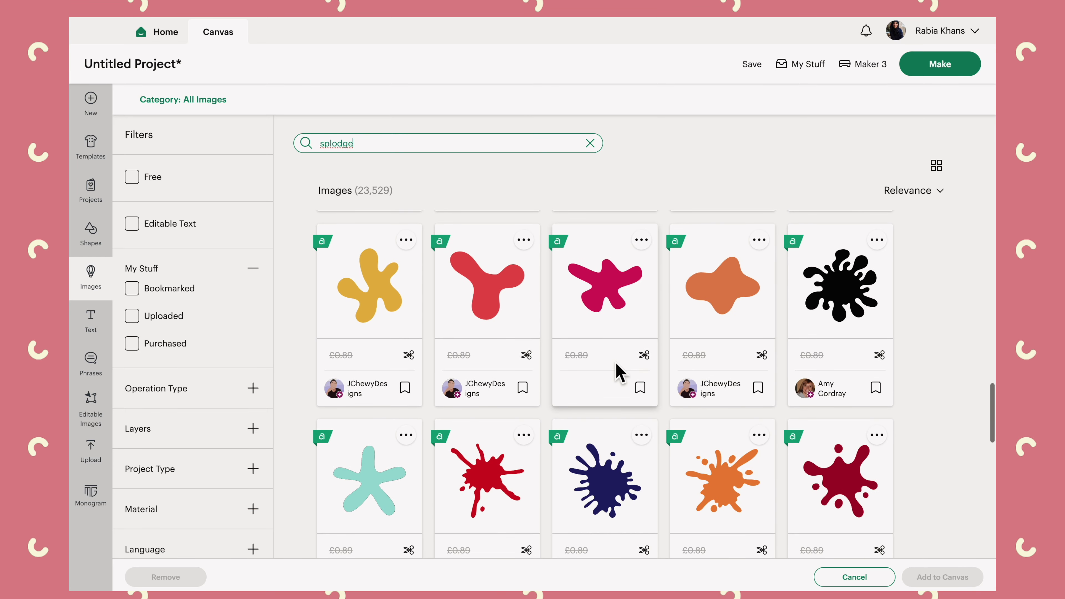
pyautogui.scroll(-5, 617, 371)
pyautogui.scroll(-17, 666, 491)
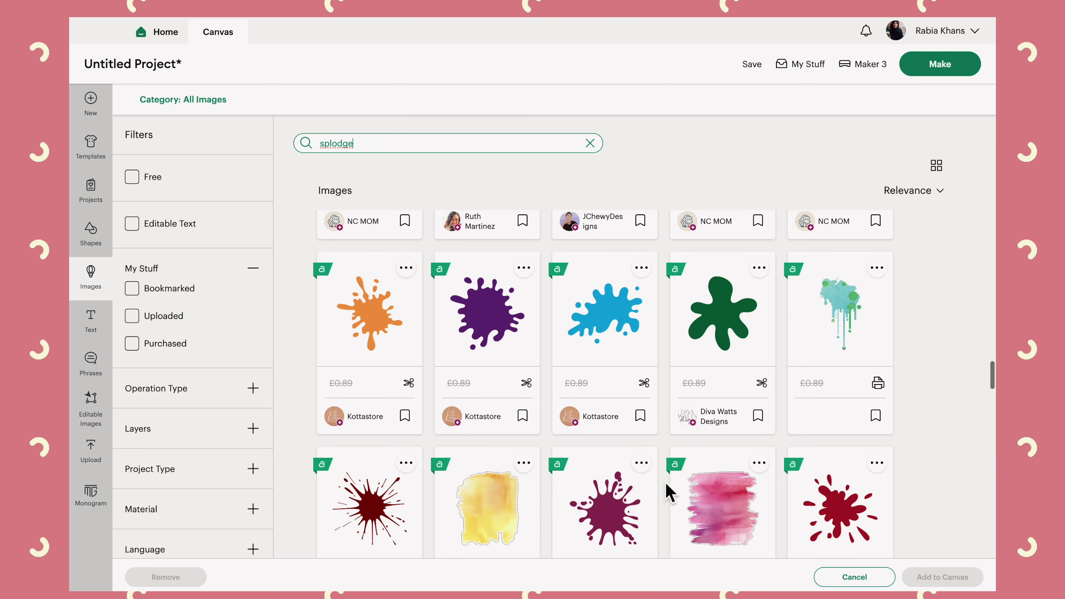
pyautogui.scroll(-5, 666, 482)
pyautogui.click(365, 388)
pyautogui.scroll(-5, 306, 406)
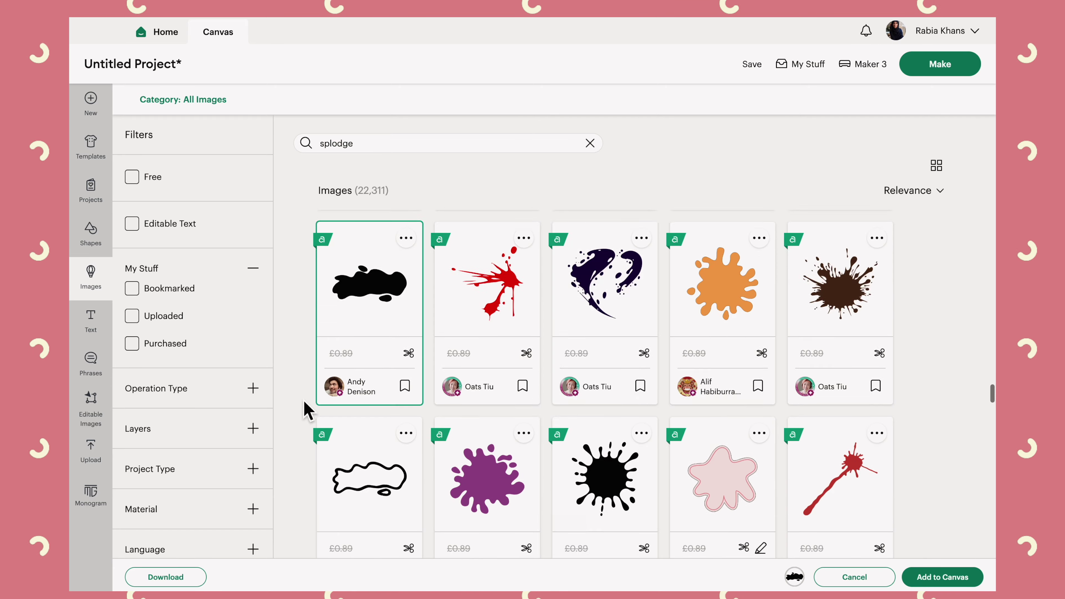
pyautogui.scroll(-18, 308, 411)
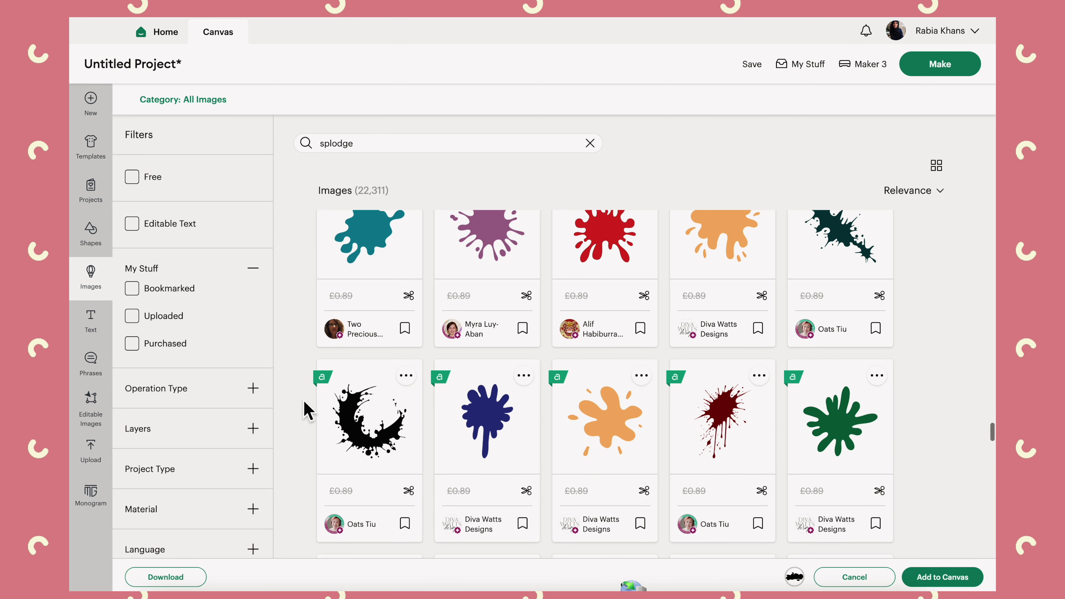
pyautogui.scroll(-14, 308, 411)
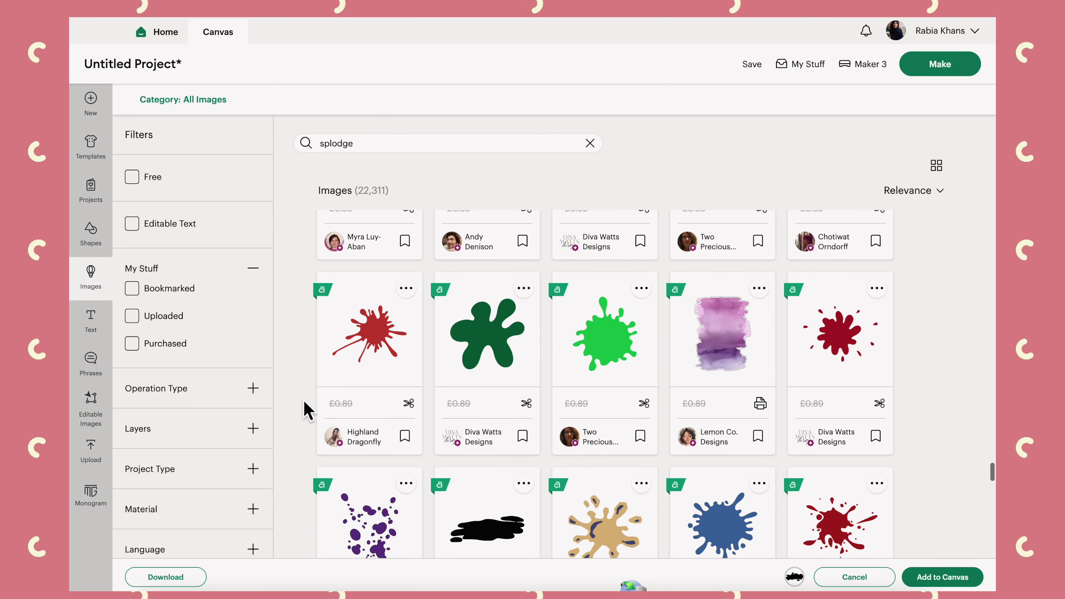
pyautogui.click(480, 359)
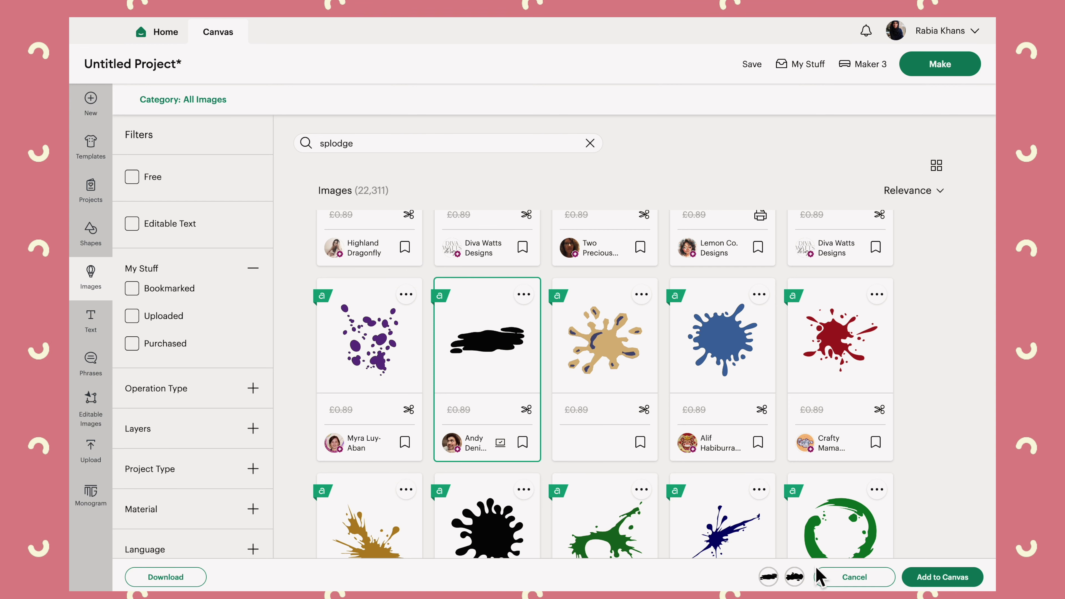
pyautogui.click(943, 577)
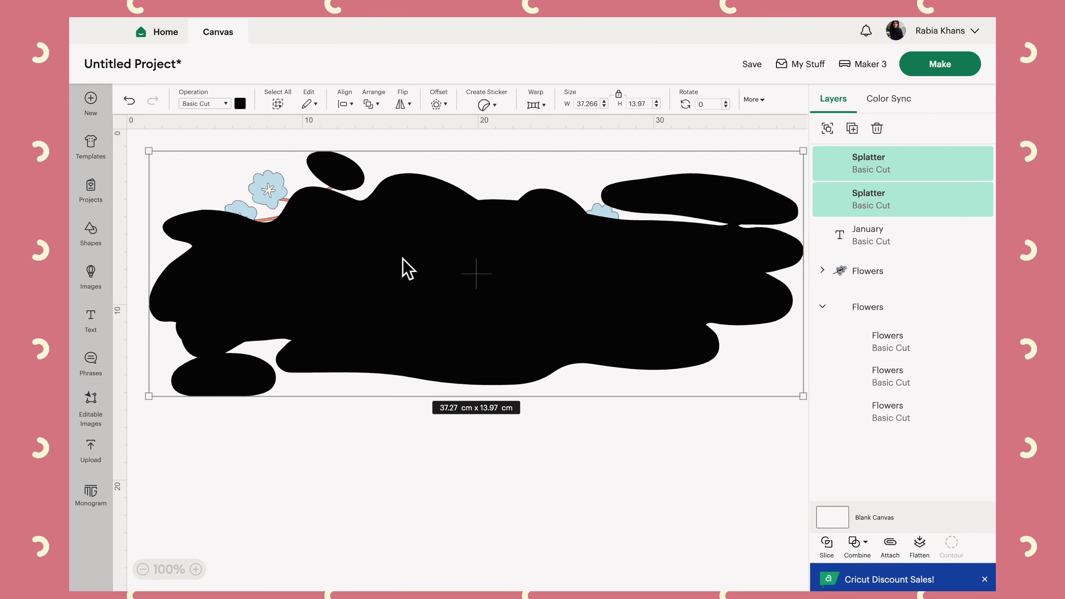
# Separate the two splatters, then send one to the back and shrink it behind January.
pyautogui.click(492, 506)
pyautogui.moveTo(383, 278); pyautogui.dragTo(386, 474)
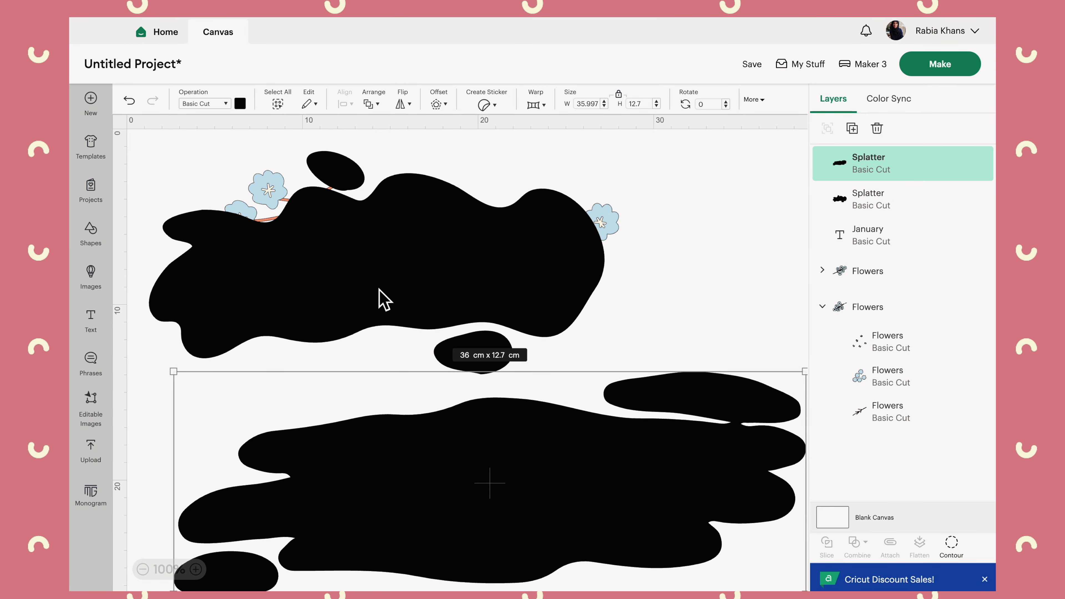
pyautogui.moveTo(383, 297); pyautogui.dragTo(411, 252)
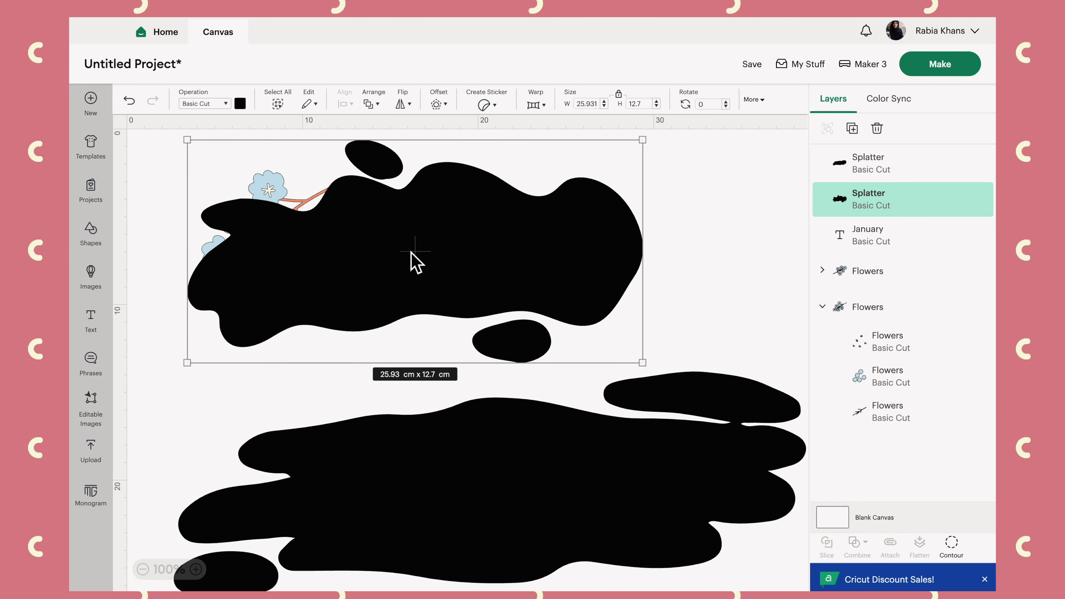
pyautogui.click(383, 105)
pyautogui.click(419, 193)
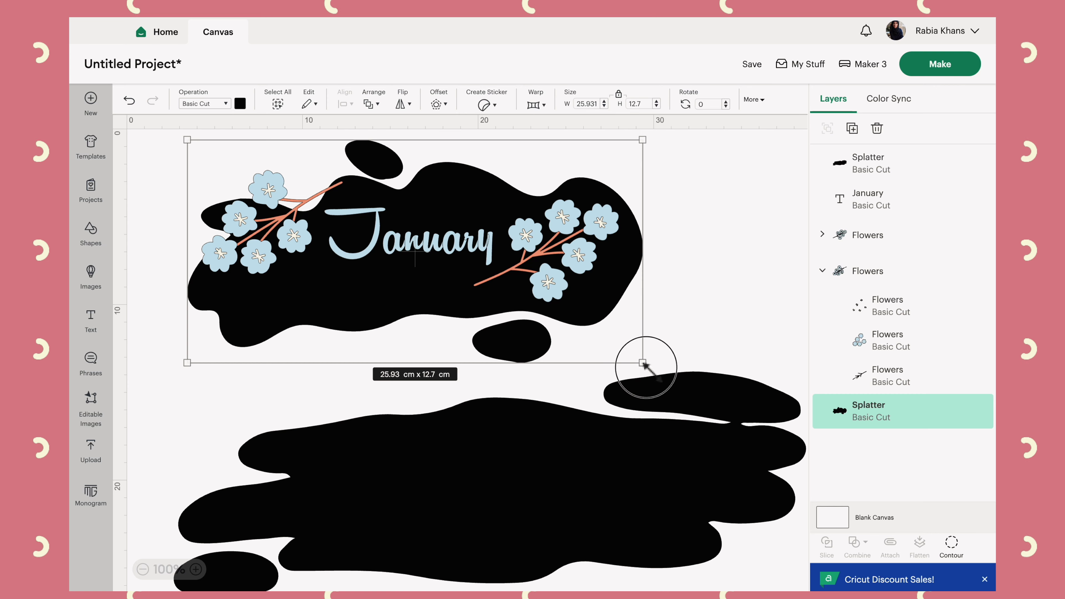
pyautogui.moveTo(643, 363); pyautogui.dragTo(551, 310)
pyautogui.moveTo(377, 286); pyautogui.dragTo(429, 295)
pyautogui.click(189, 161)
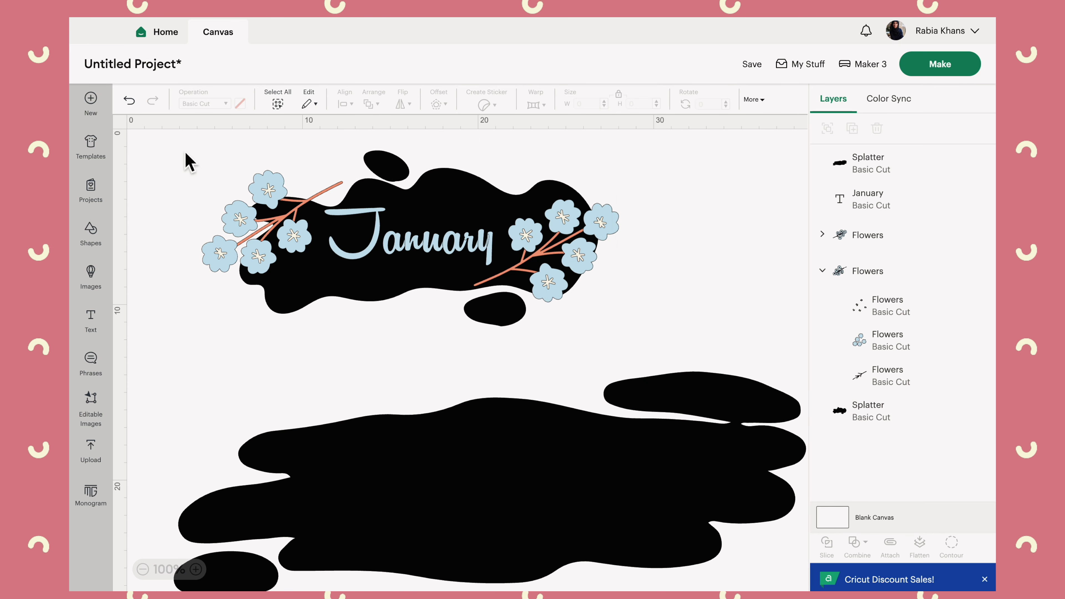
# Push the small splatter to the right edge and fit the big one, about 19.8 × 7 cm, behind January.
pyautogui.moveTo(341, 279); pyautogui.dragTo(709, 298)
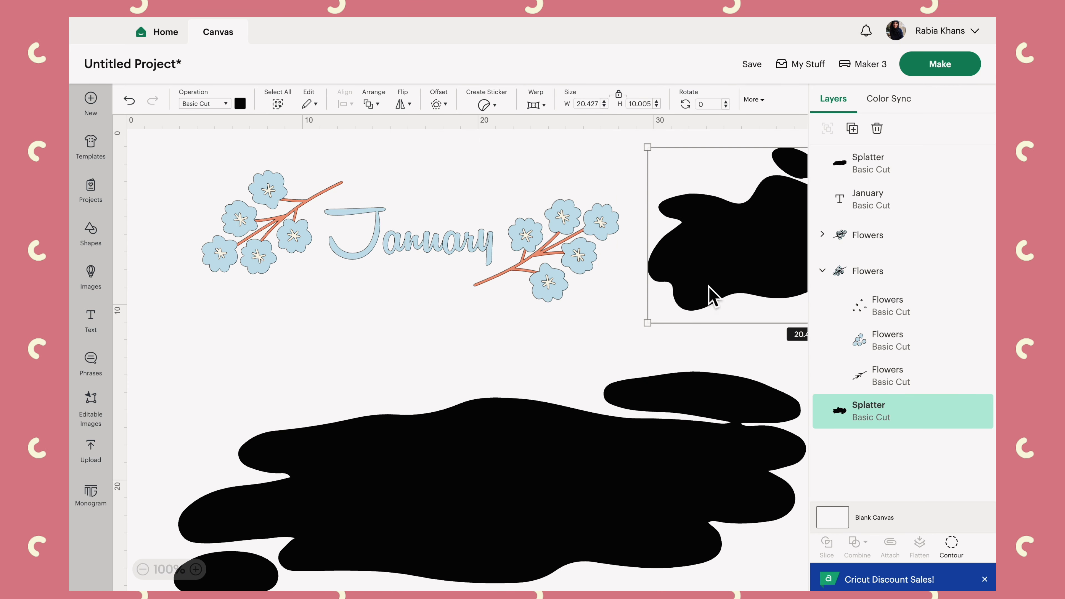
pyautogui.moveTo(498, 491); pyautogui.dragTo(452, 247)
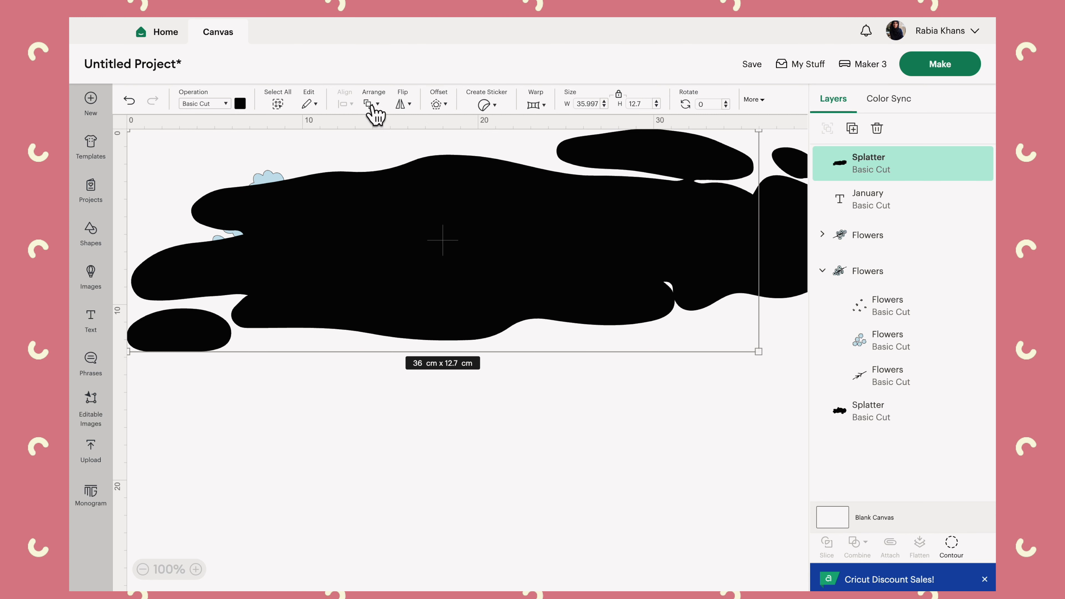
pyautogui.click(376, 104)
pyautogui.click(390, 126)
pyautogui.moveTo(758, 352); pyautogui.dragTo(476, 266)
pyautogui.moveTo(340, 162); pyautogui.dragTo(453, 204)
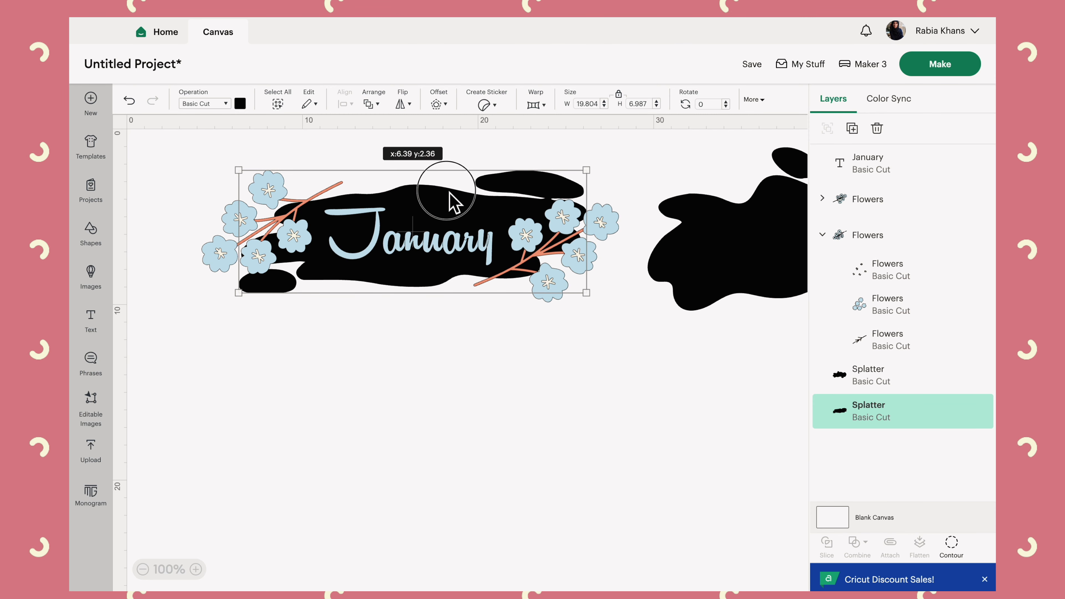
pyautogui.click(733, 270)
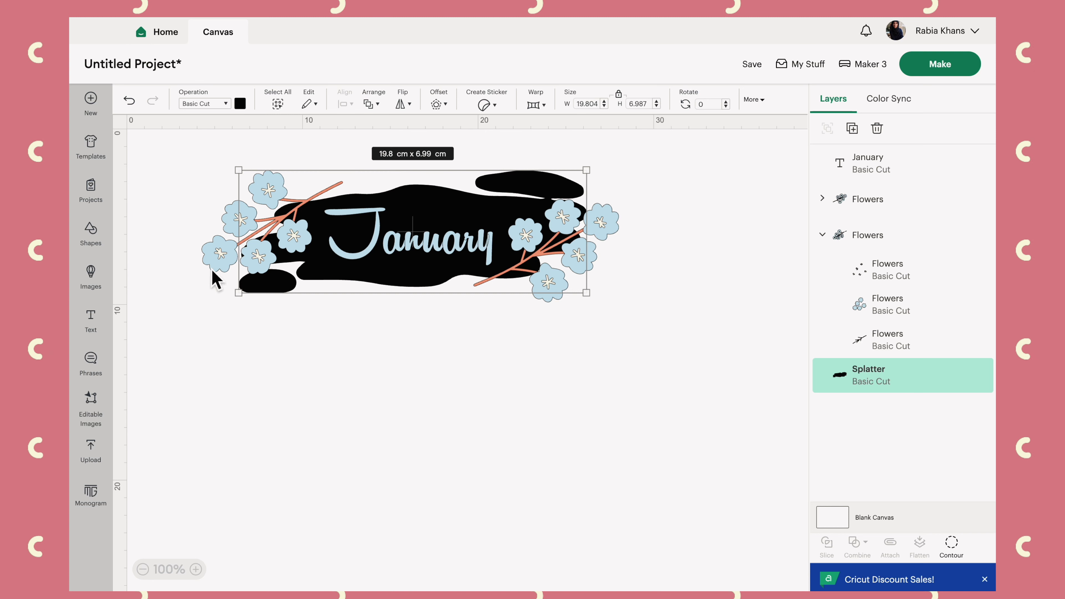
# Recolour the splatter backdrop lavender after trying pale cream and purple shades.
pyautogui.click(240, 104)
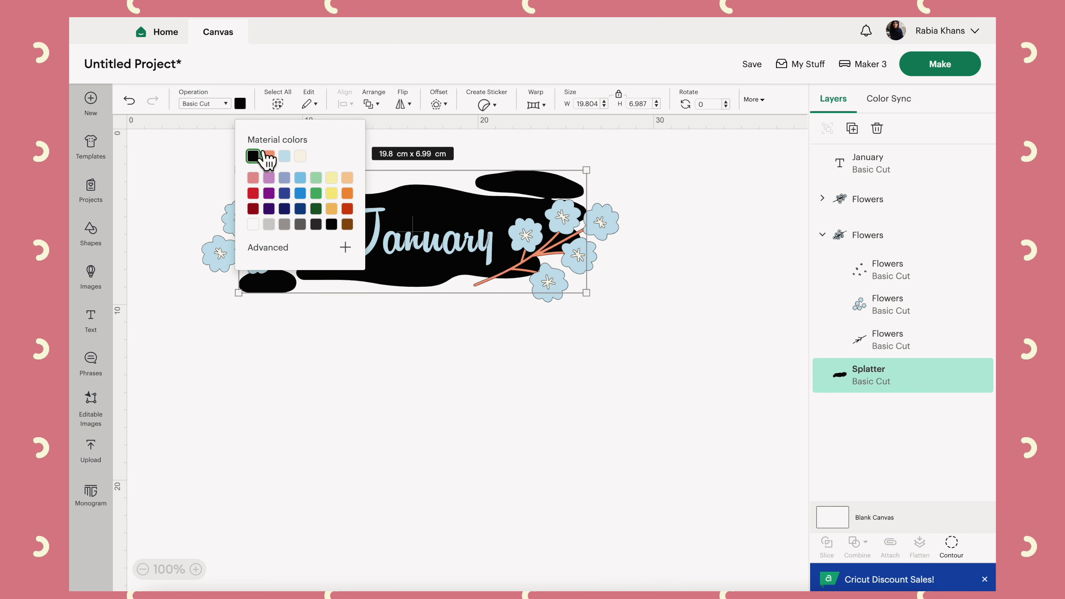
pyautogui.click(344, 246)
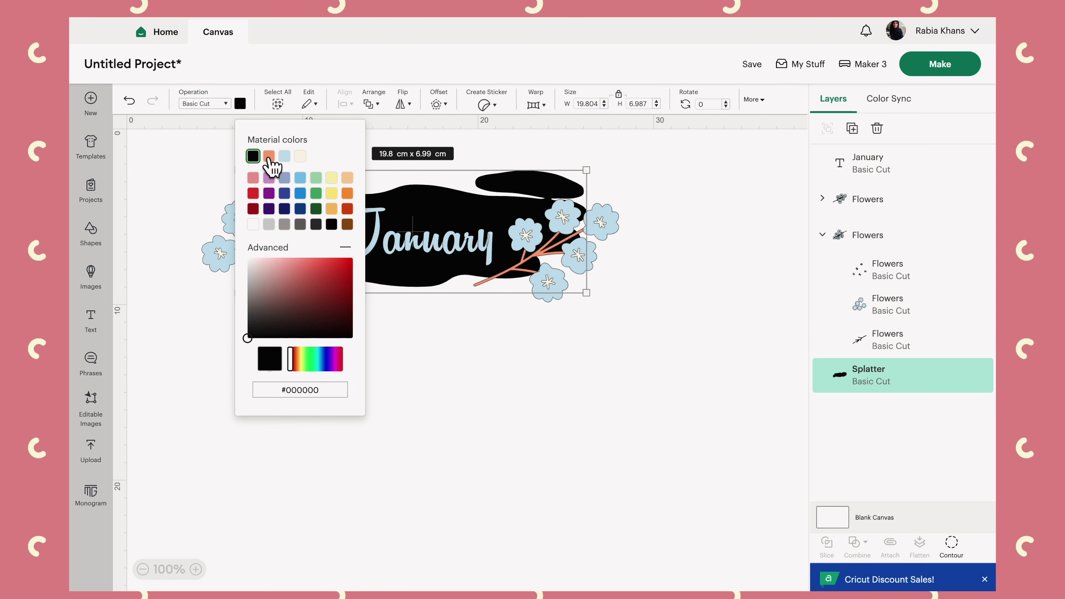
pyautogui.click(269, 158)
pyautogui.click(284, 157)
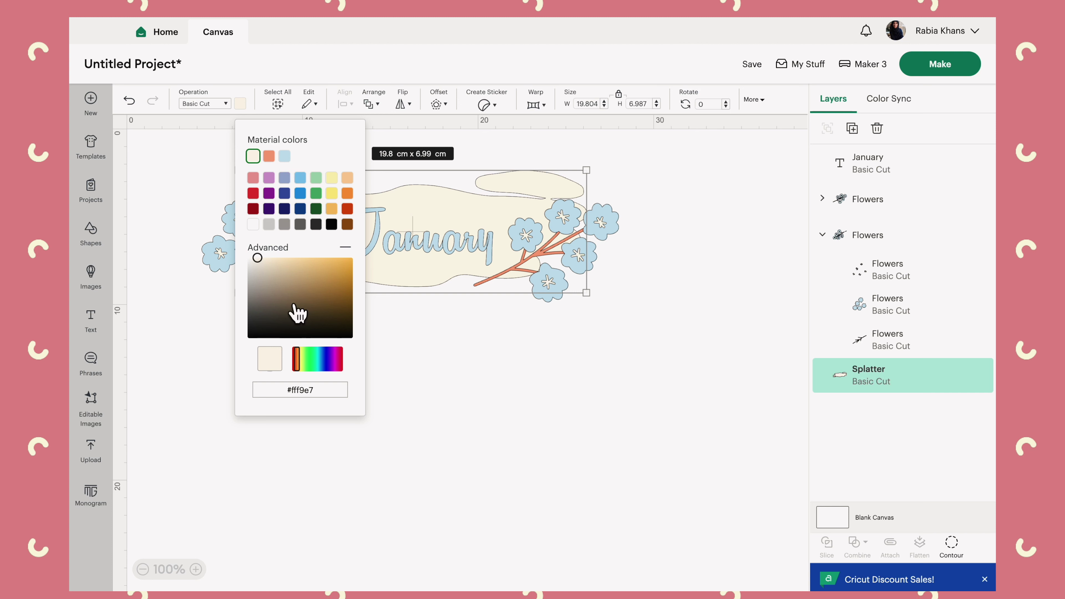
pyautogui.moveTo(297, 362); pyautogui.dragTo(338, 366)
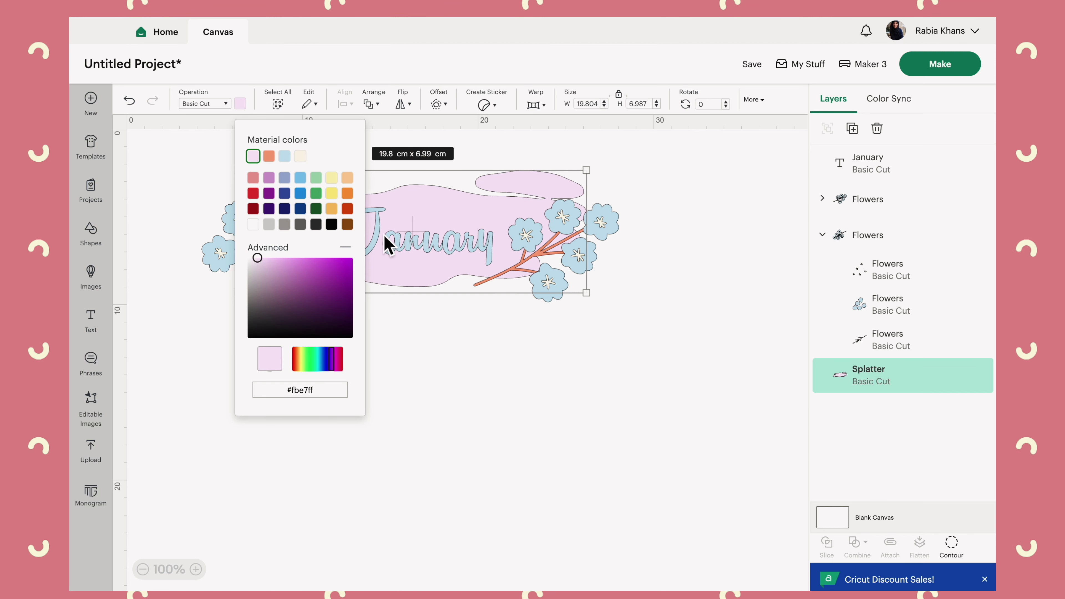
pyautogui.click(495, 404)
pyautogui.click(343, 265)
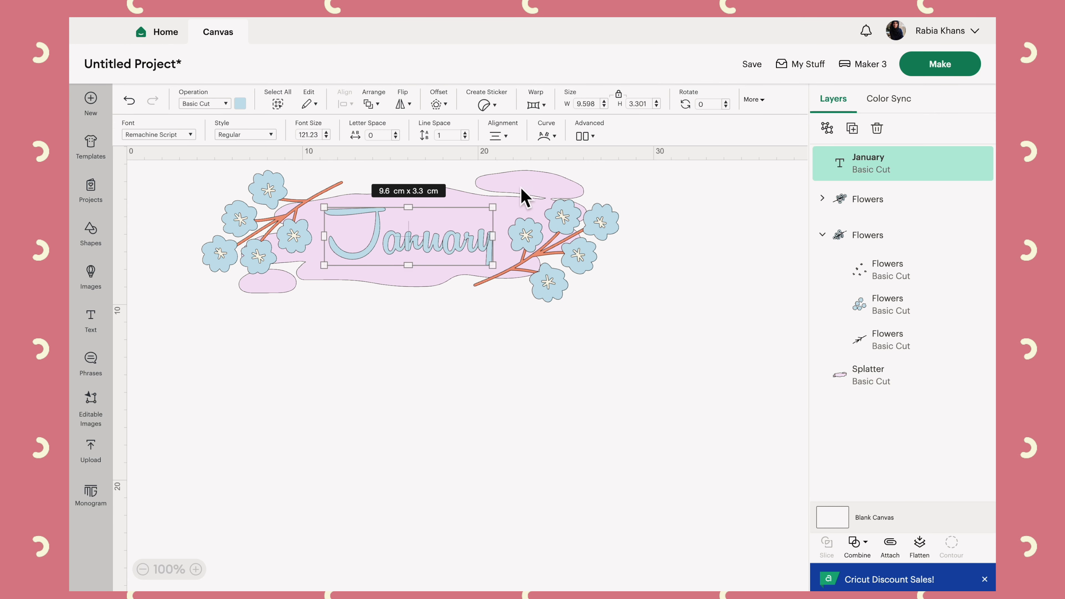
pyautogui.click(523, 195)
pyautogui.click(241, 104)
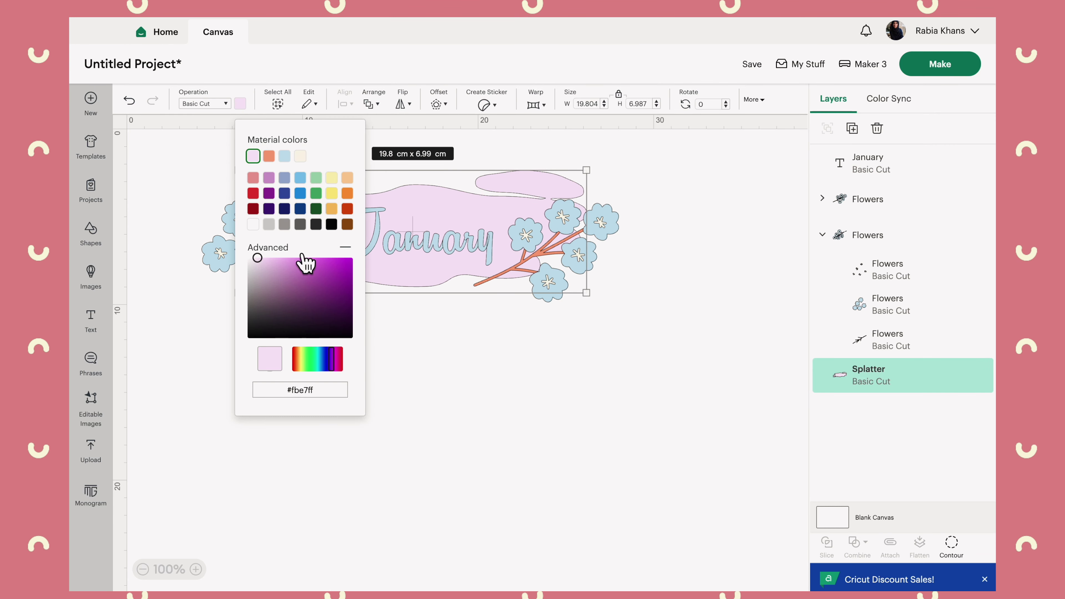
pyautogui.click(382, 335)
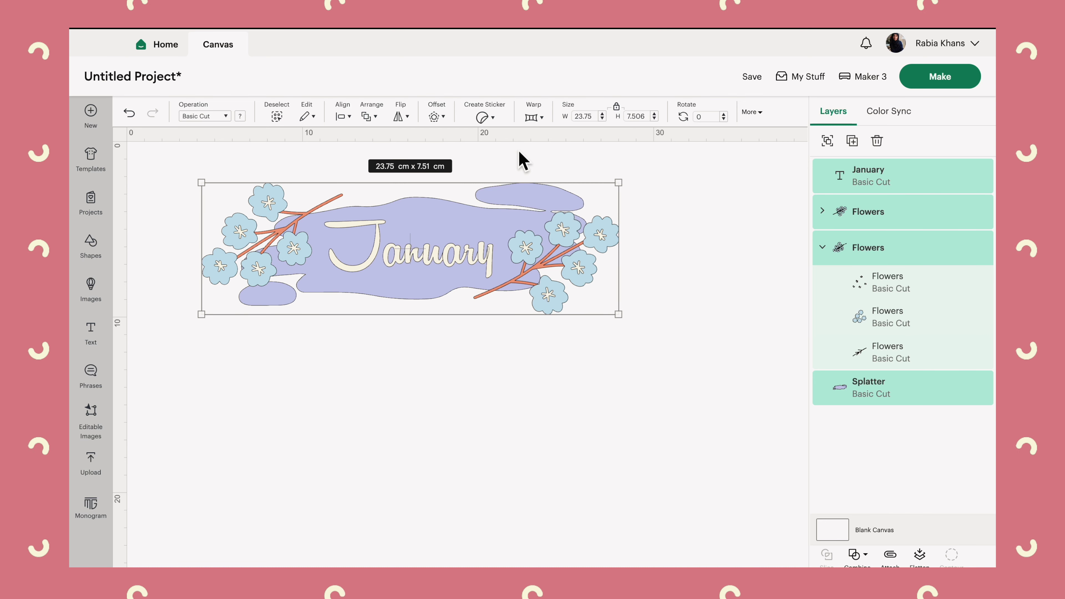
# Duplicate the January design below the original and start a sticker from the original.
pyautogui.hotkey('ctrl', 'd')
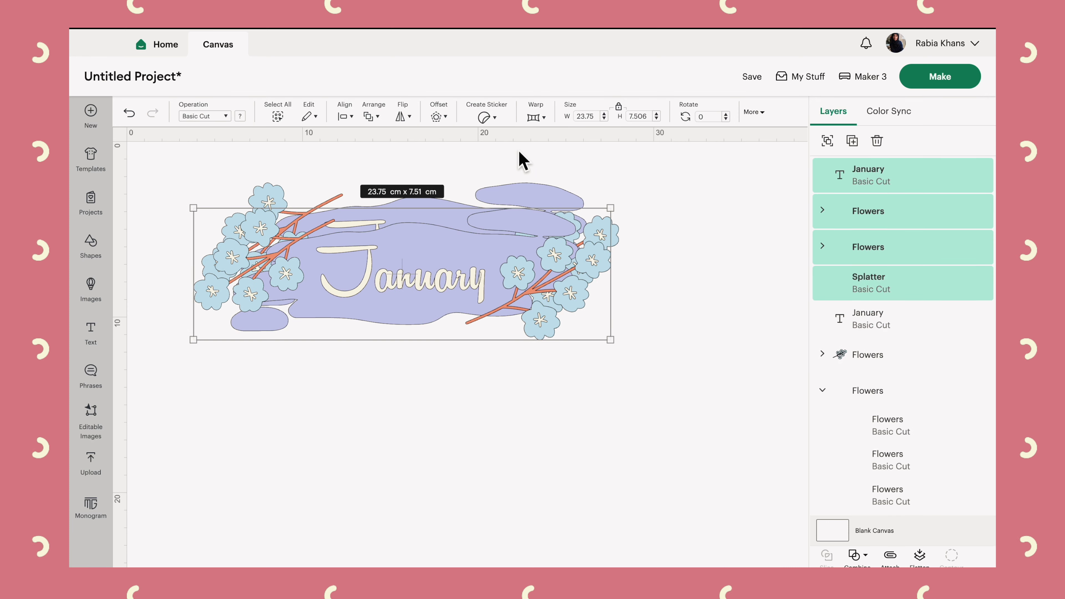
pyautogui.moveTo(385, 257); pyautogui.dragTo(352, 409)
pyautogui.click(420, 252)
pyautogui.click(484, 118)
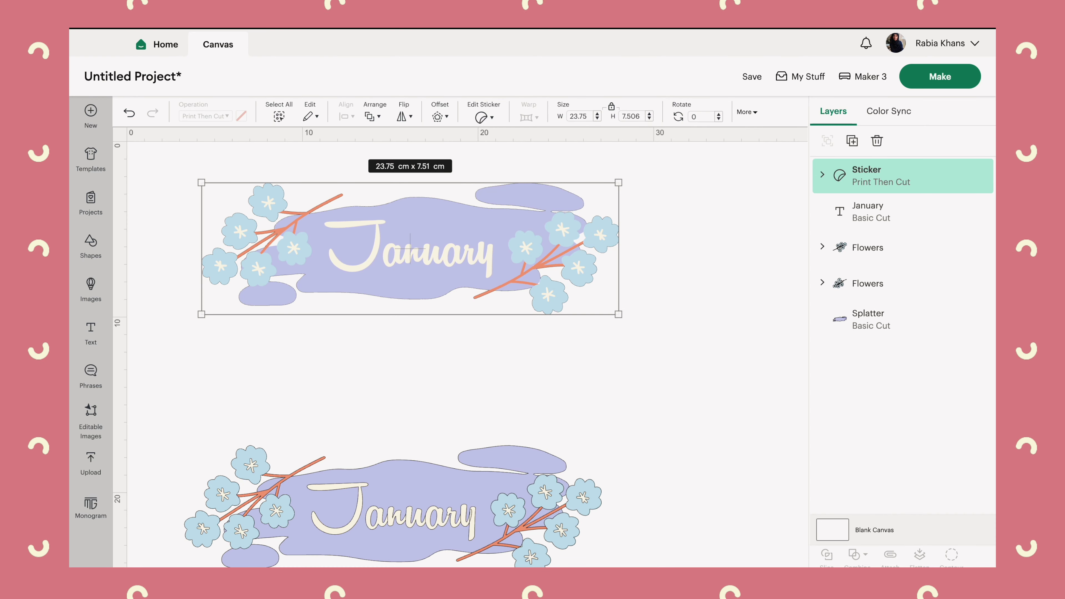
# Zoom in on the top January sticker.
pyautogui.scroll(-3, 205, 345)
pyautogui.scroll(5, 205, 344)
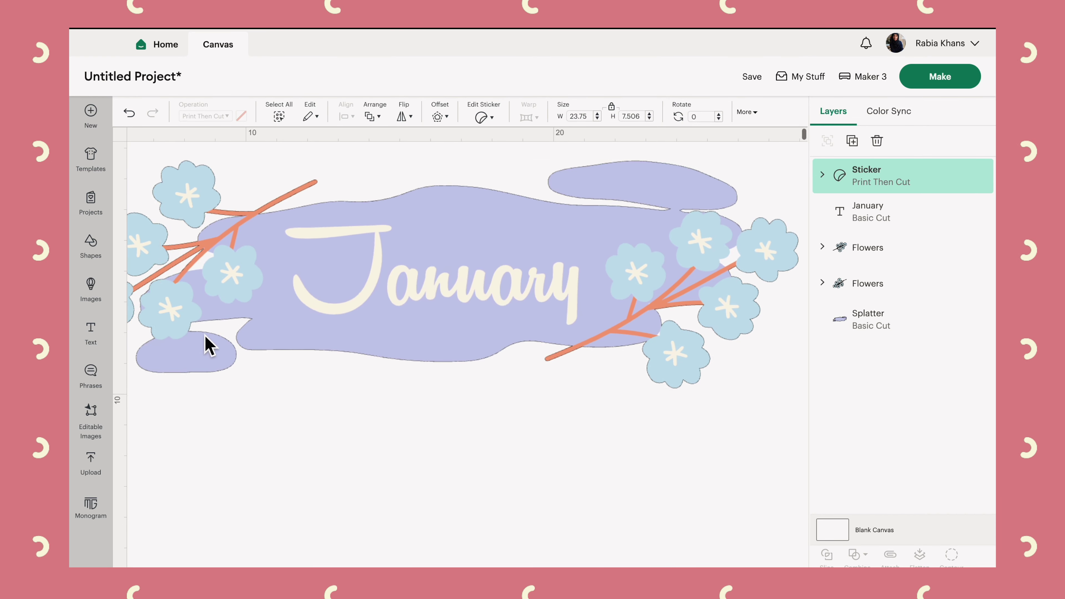
pyautogui.scroll(5, 230, 487)
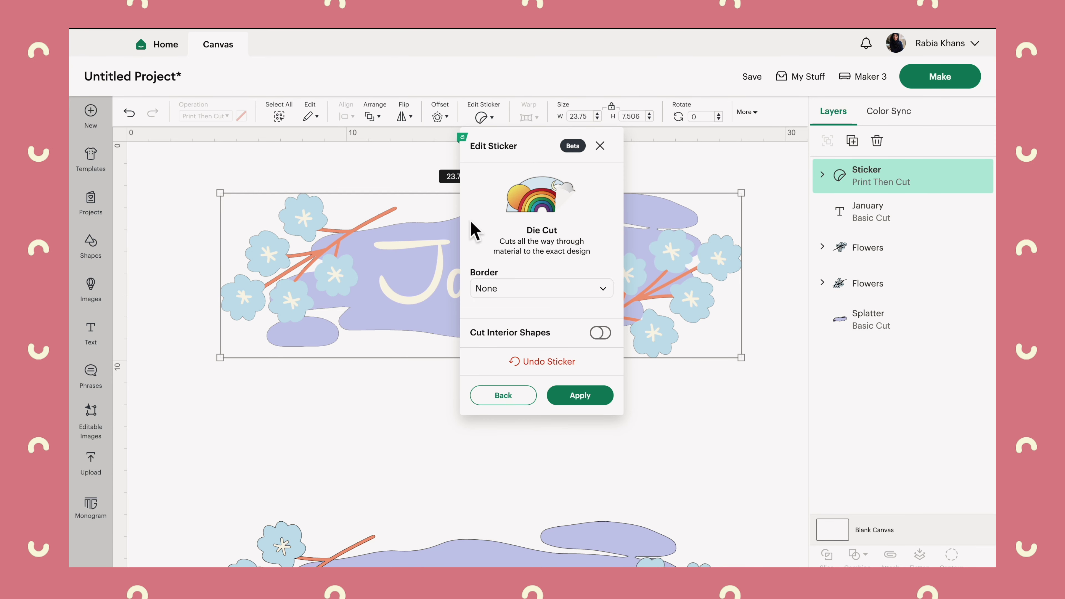
# Change the January sticker's border from Custom to Standard and apply it.
pyautogui.click(499, 288)
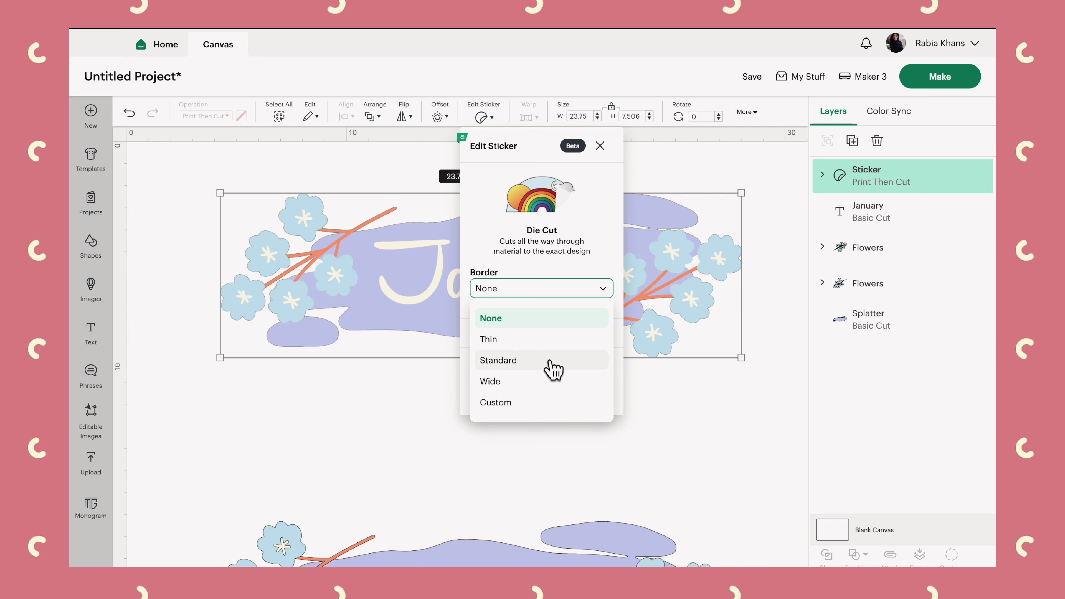
pyautogui.click(496, 403)
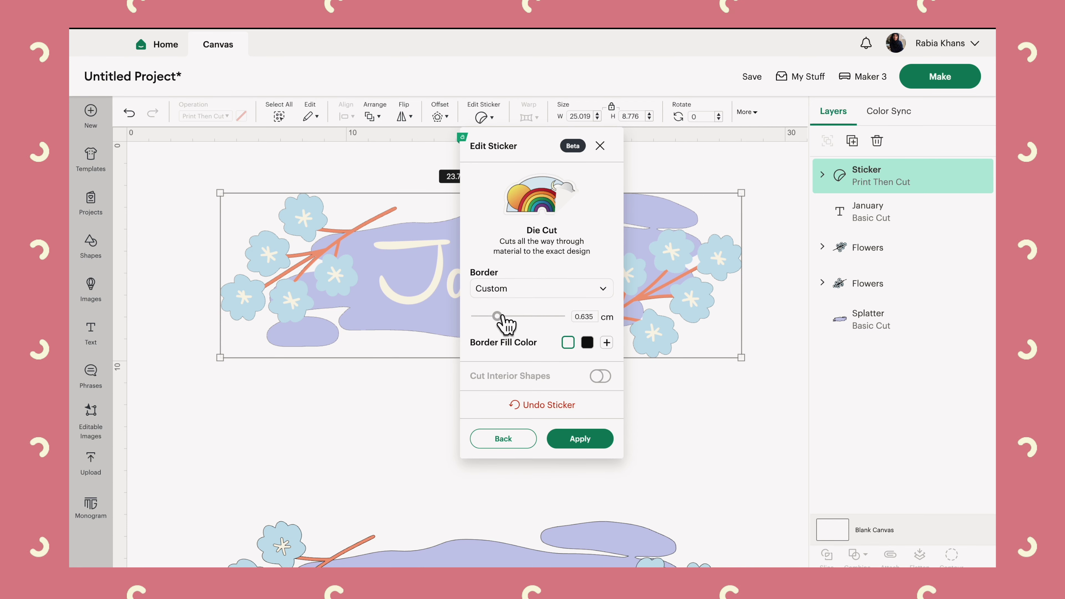
pyautogui.click(516, 290)
pyautogui.click(505, 361)
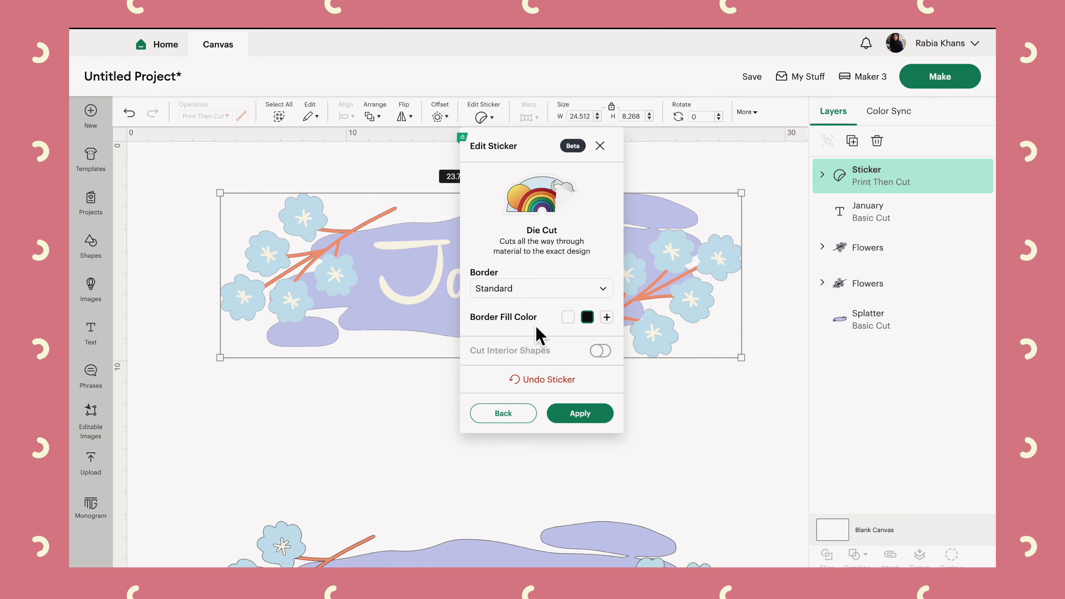
pyautogui.click(580, 420)
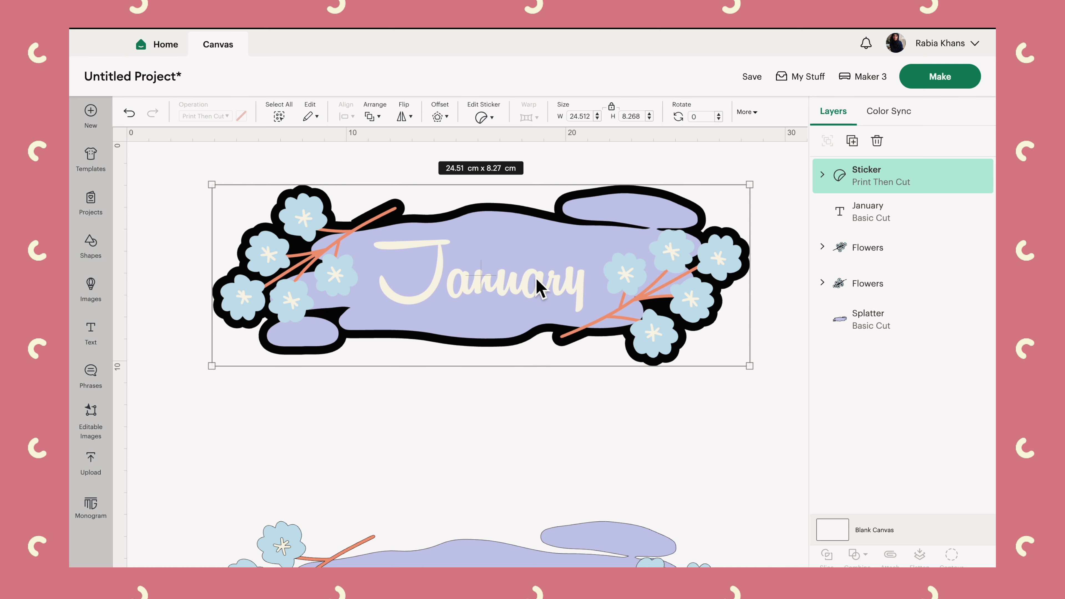
# Set the January sticker's border fill colour to white and apply it.
pyautogui.click(482, 118)
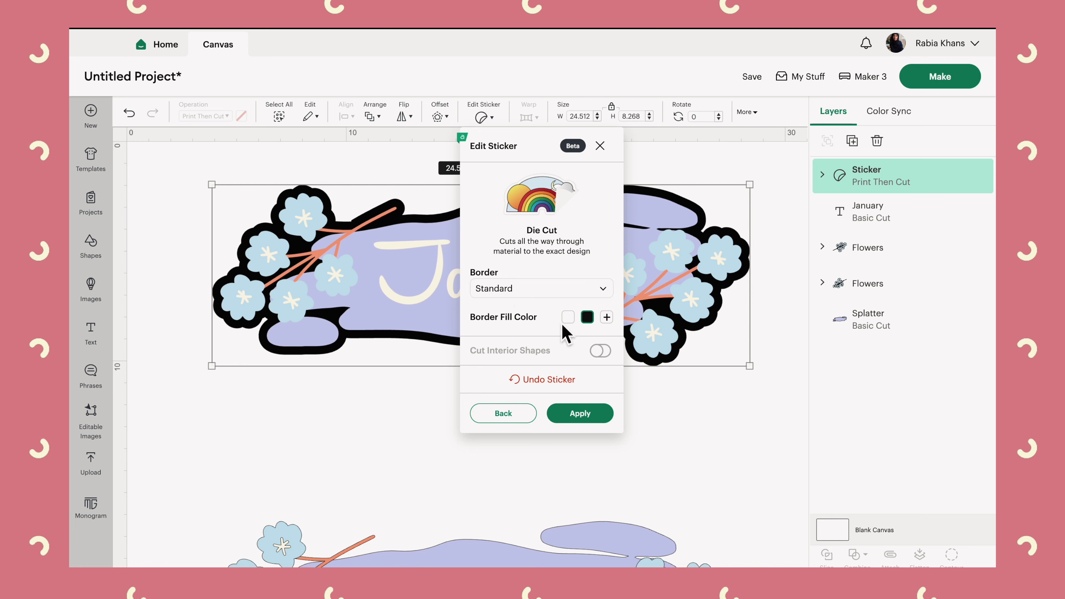
pyautogui.click(568, 318)
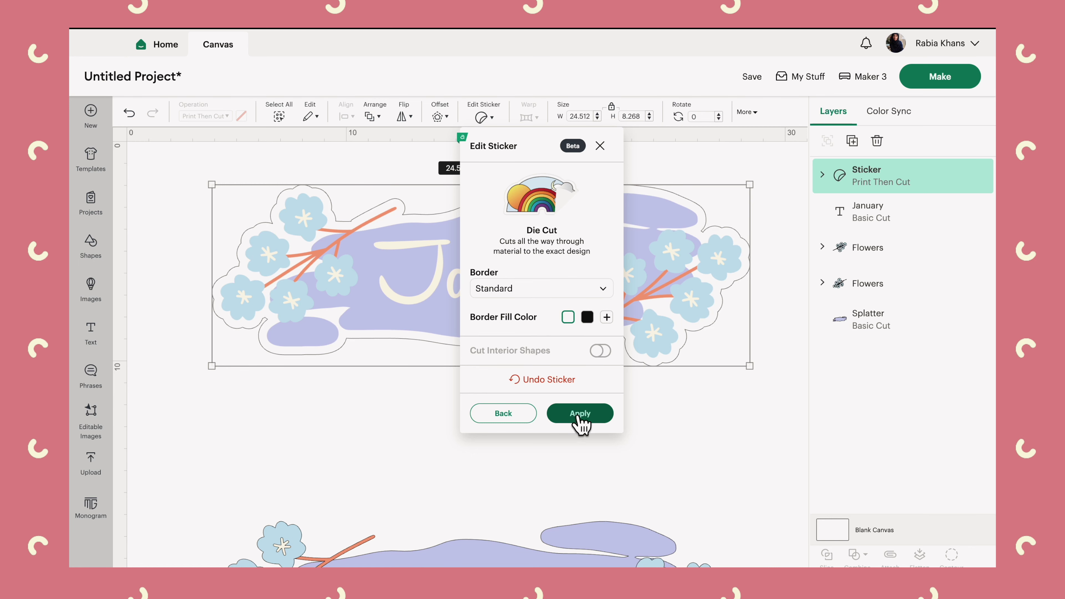
pyautogui.click(578, 415)
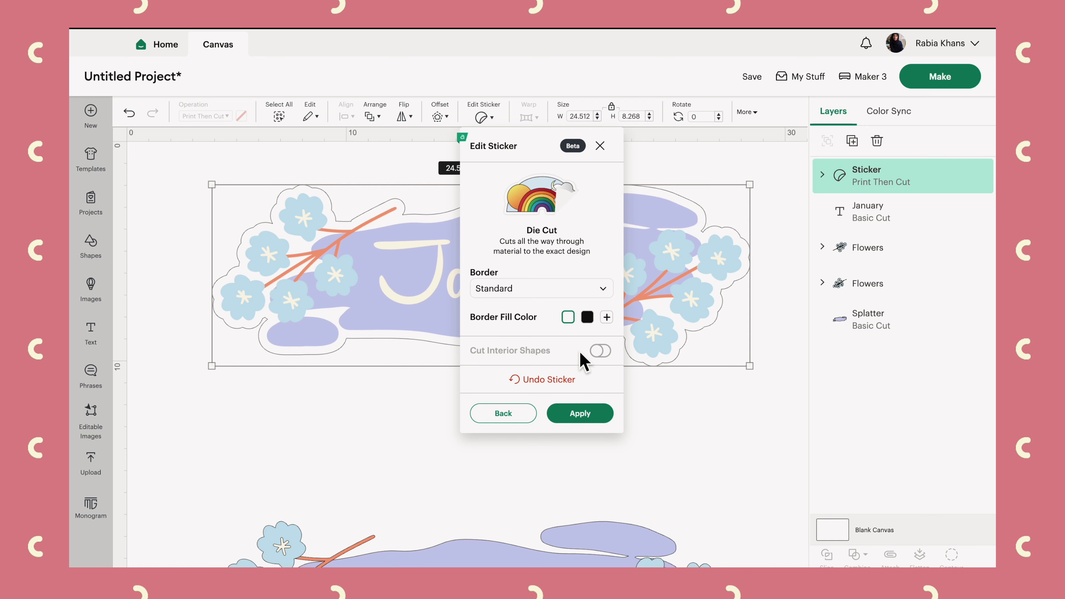
pyautogui.click(440, 409)
# Shift the January sticker right and add a Ribbon shape about 5.05 × 8.49 cm on its left.
pyautogui.moveTo(290, 273); pyautogui.dragTo(616, 290)
pyautogui.click(337, 288)
pyautogui.click(91, 246)
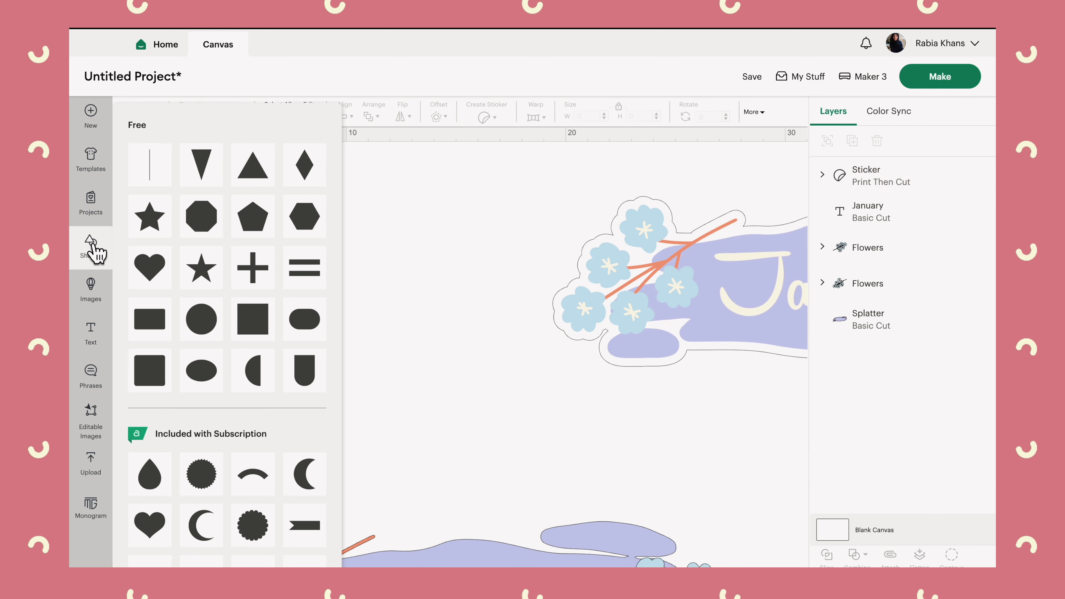
pyautogui.scroll(-10, 191, 398)
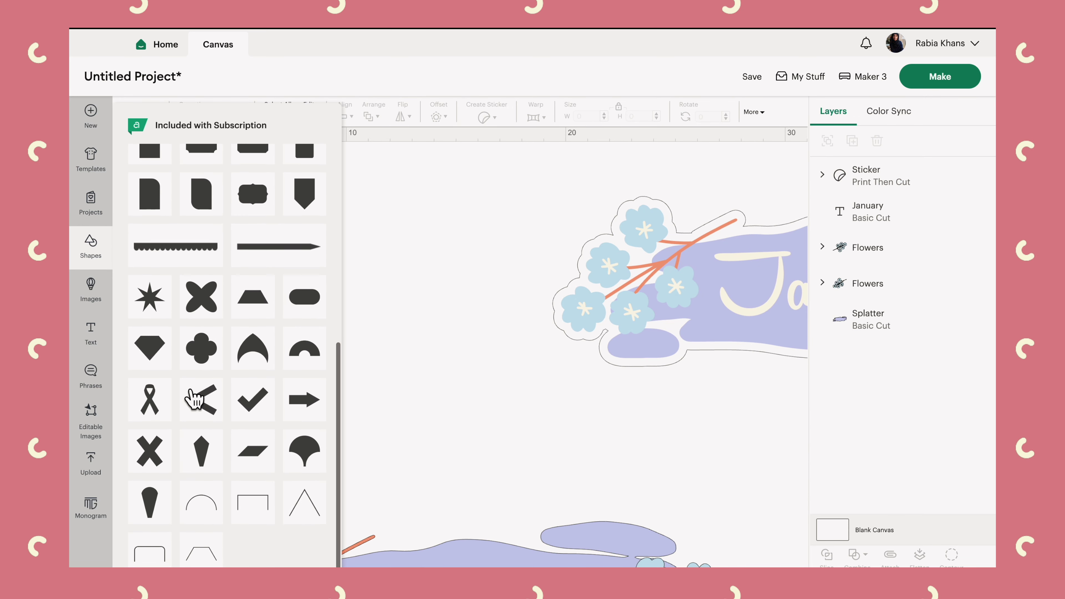
pyautogui.click(159, 394)
pyautogui.moveTo(206, 246); pyautogui.dragTo(409, 284)
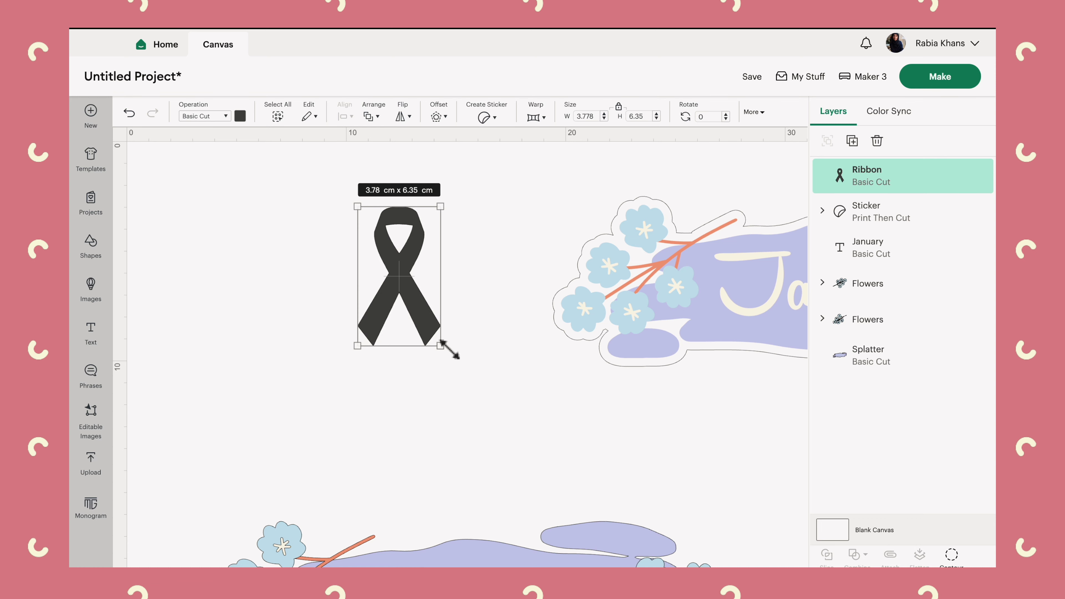
pyautogui.moveTo(440, 345); pyautogui.dragTo(475, 386)
pyautogui.moveTo(428, 341); pyautogui.dragTo(408, 336)
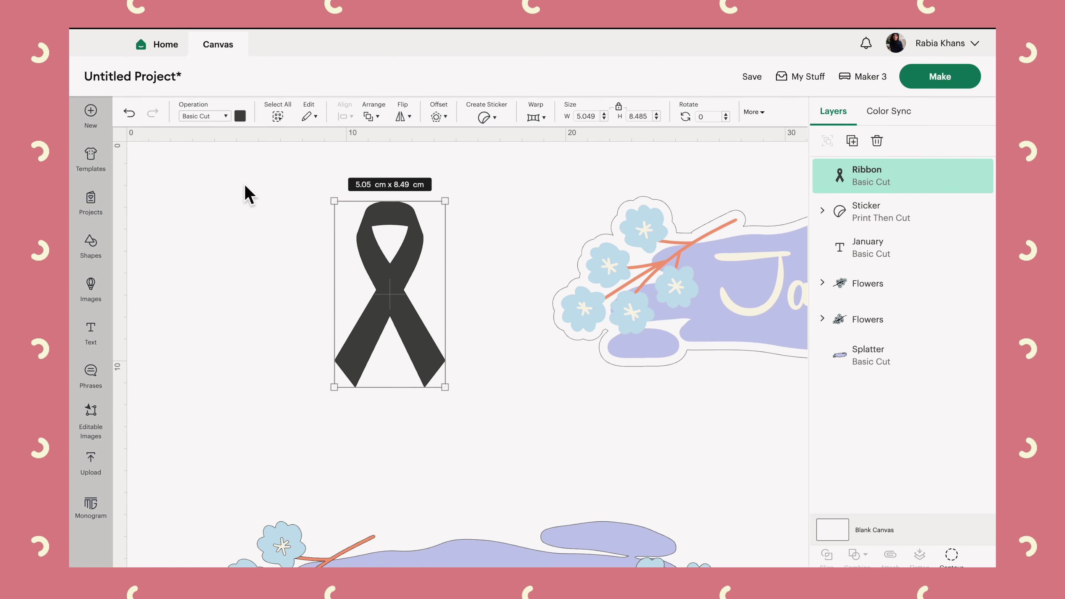
pyautogui.click(240, 117)
# Colour the ribbon shape light blue.
pyautogui.click(280, 172)
pyautogui.click(245, 317)
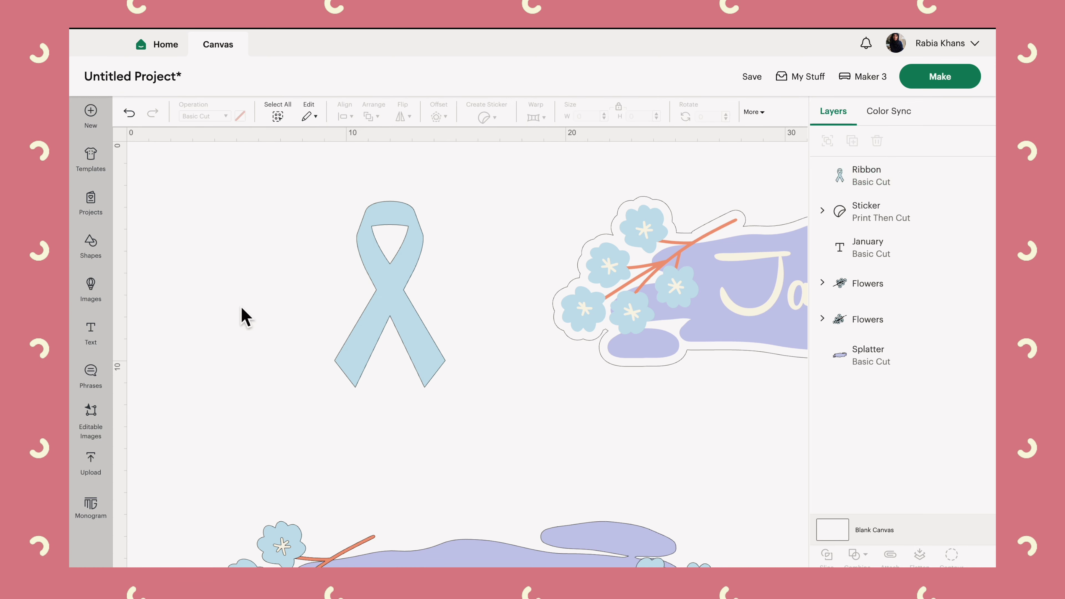
pyautogui.click(357, 302)
# Make the ribbon a Die Cut sticker with a Thin border and its inner loop cut out.
pyautogui.click(487, 117)
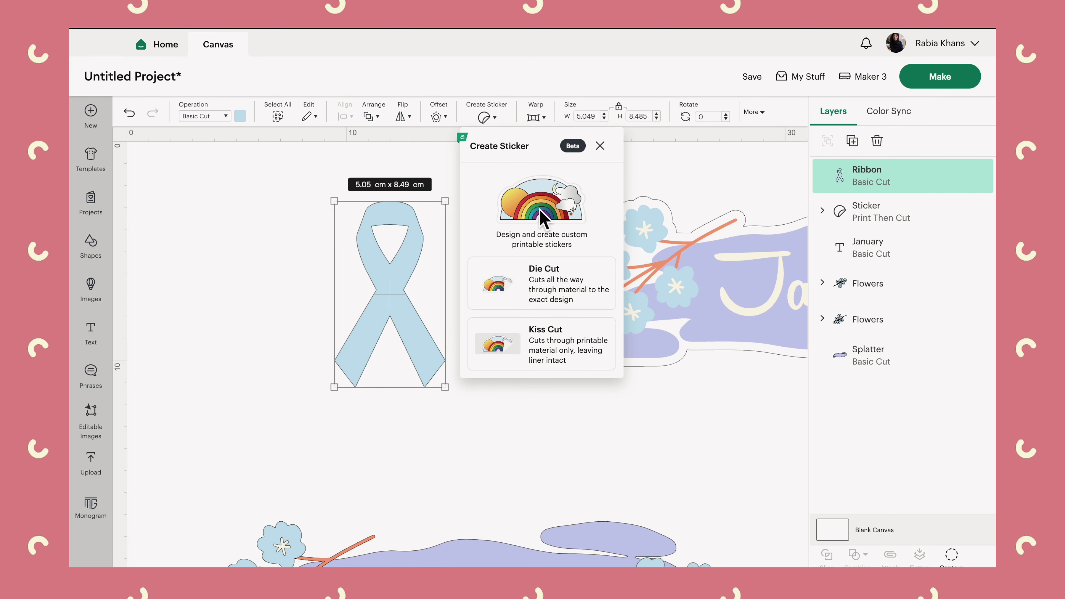
pyautogui.click(546, 291)
pyautogui.click(544, 294)
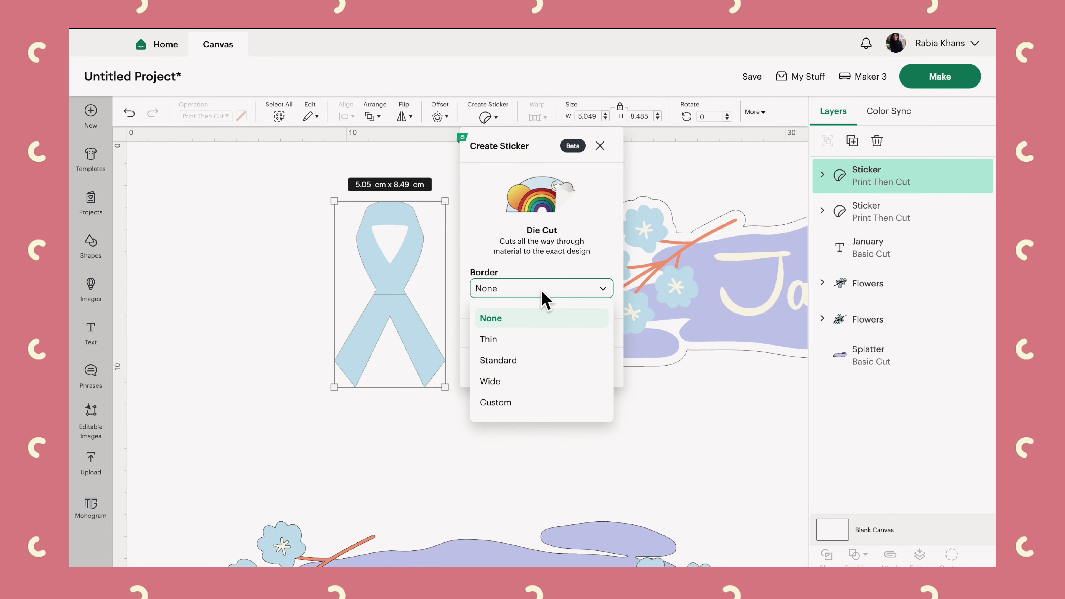
pyautogui.click(515, 340)
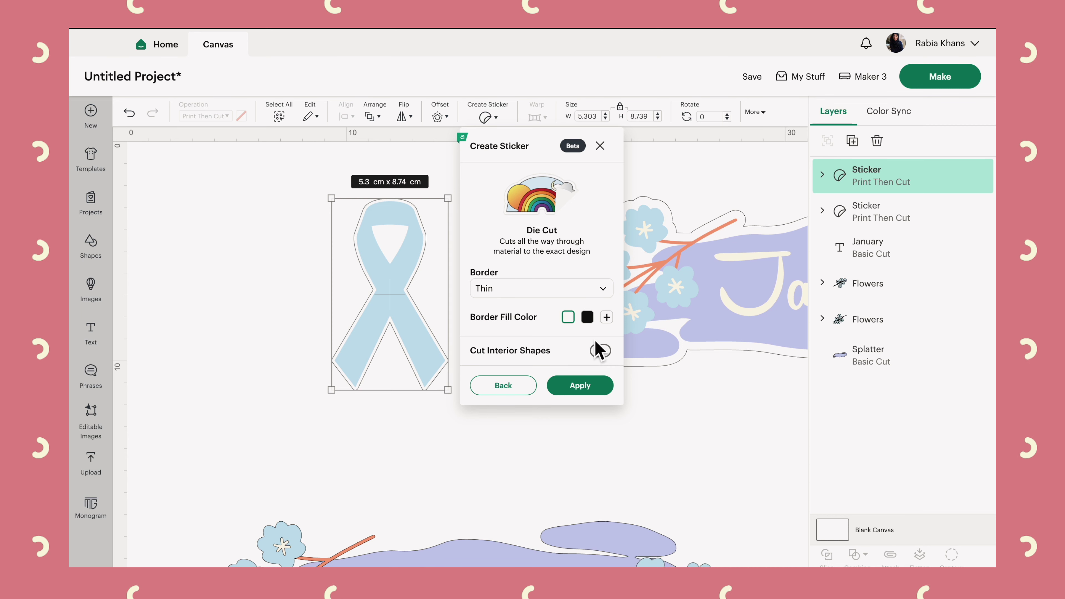
pyautogui.click(600, 351)
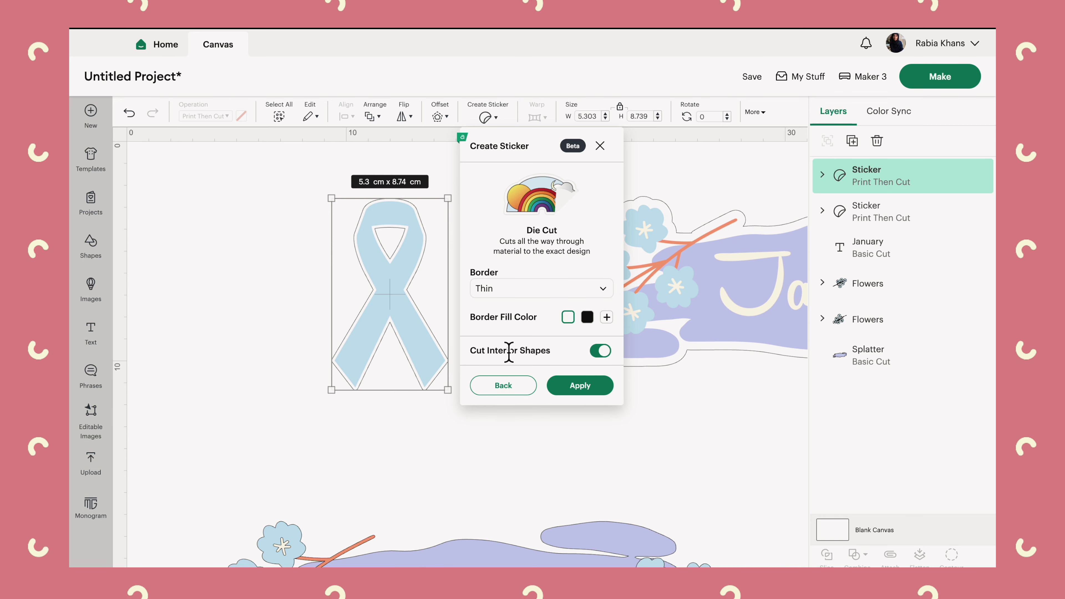
pyautogui.click(578, 390)
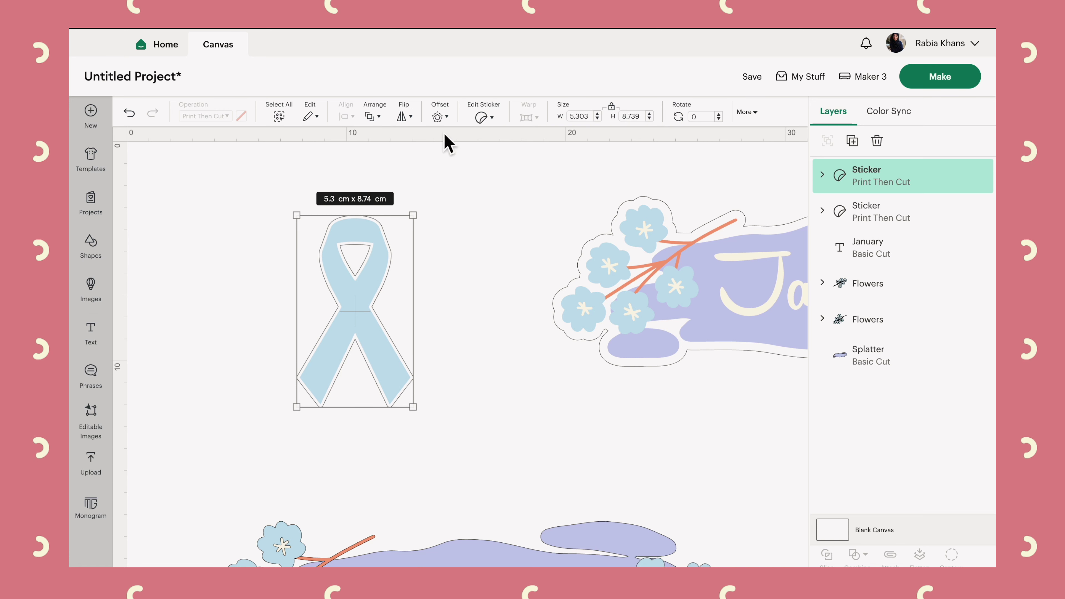
pyautogui.click(481, 117)
# Toggle Cut Interior Shapes off and back on for the ribbon sticker and apply.
pyautogui.click(600, 351)
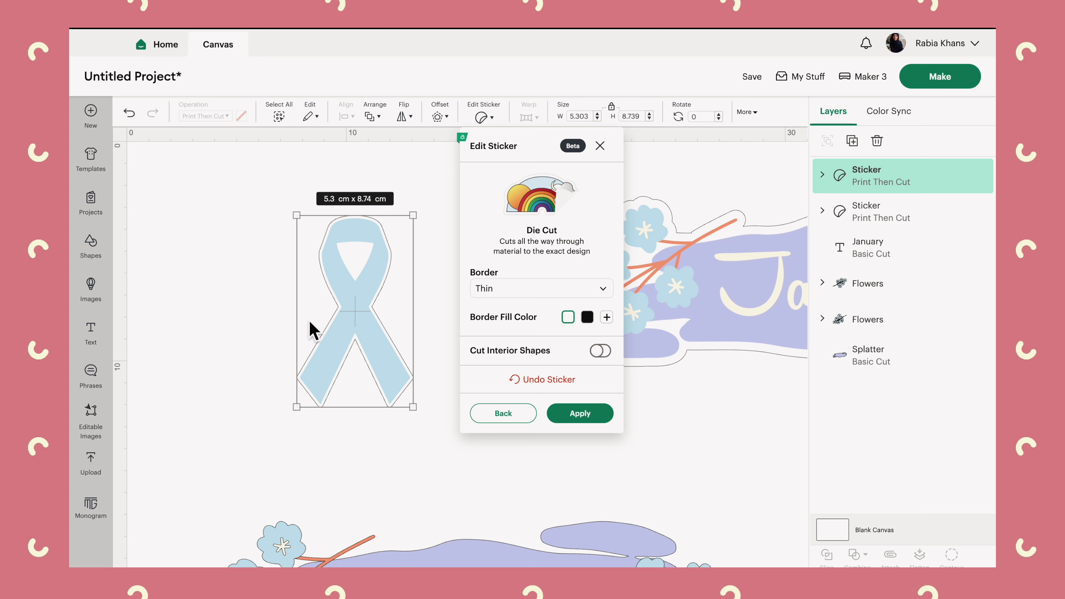
pyautogui.click(600, 351)
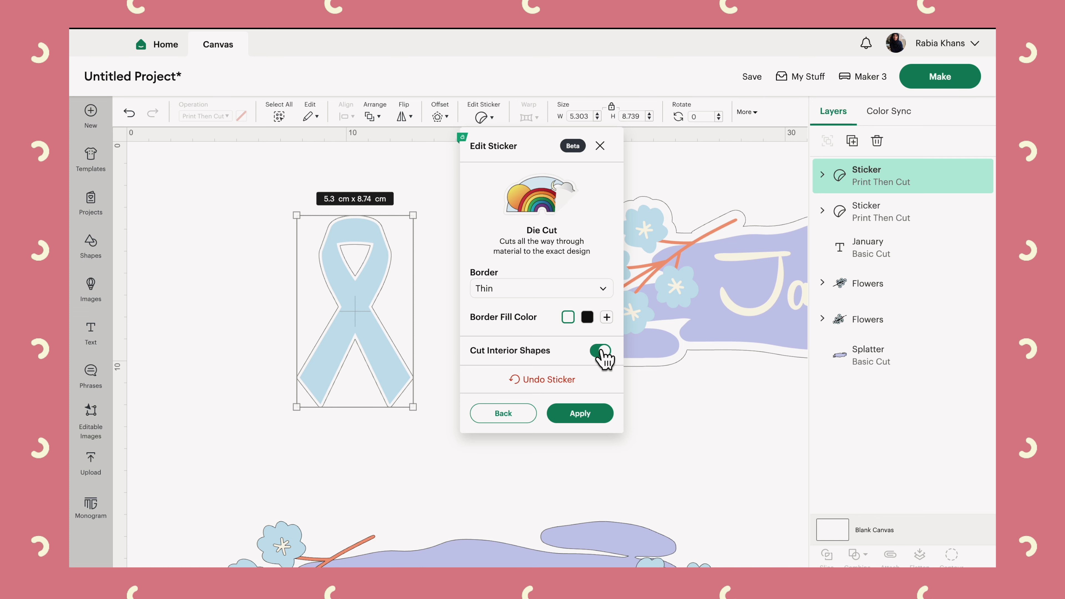
pyautogui.click(579, 415)
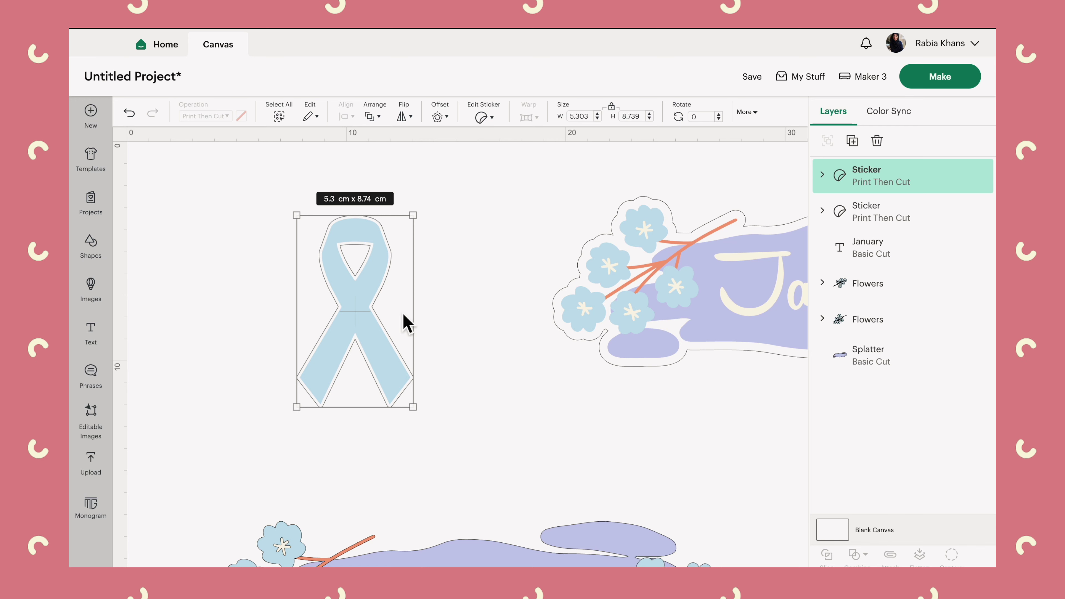
# Try a Wide border on the ribbon sticker, then revert to Thin.
pyautogui.click(480, 118)
pyautogui.click(541, 288)
pyautogui.click(518, 379)
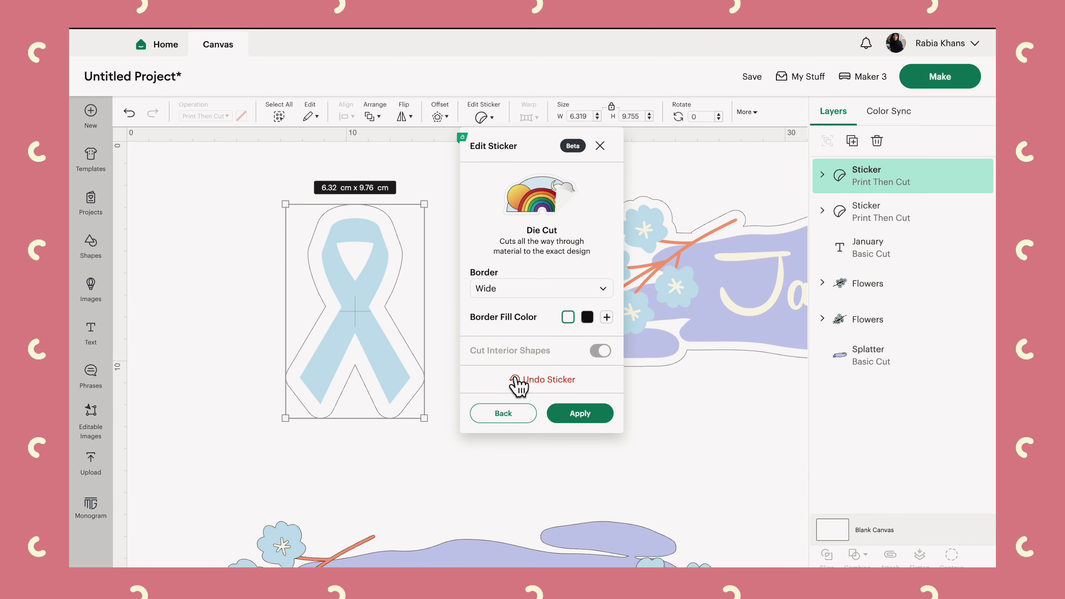
pyautogui.click(512, 289)
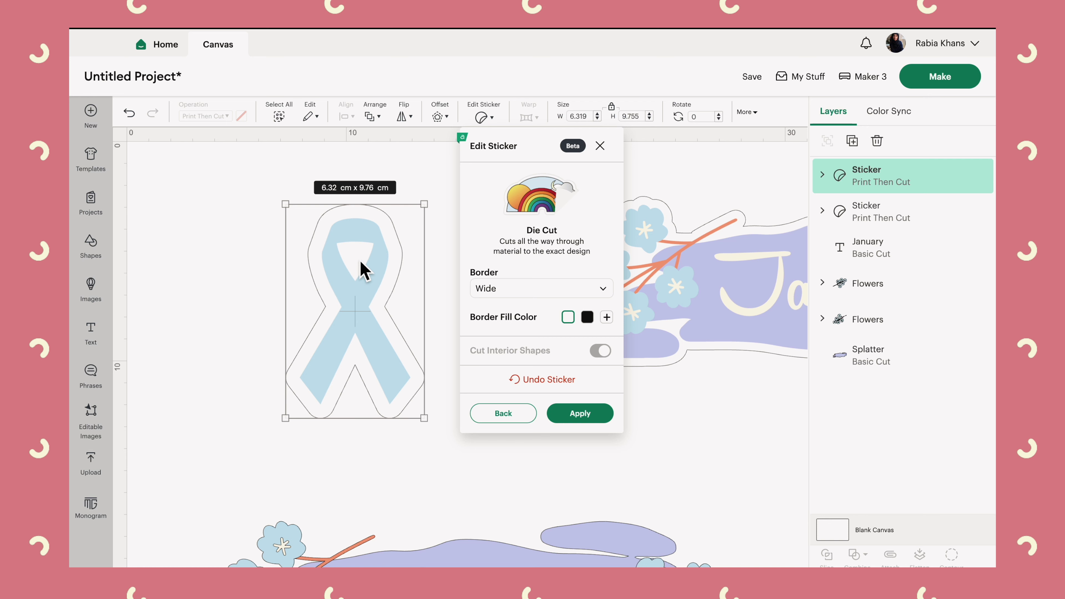
pyautogui.click(541, 288)
pyautogui.click(489, 339)
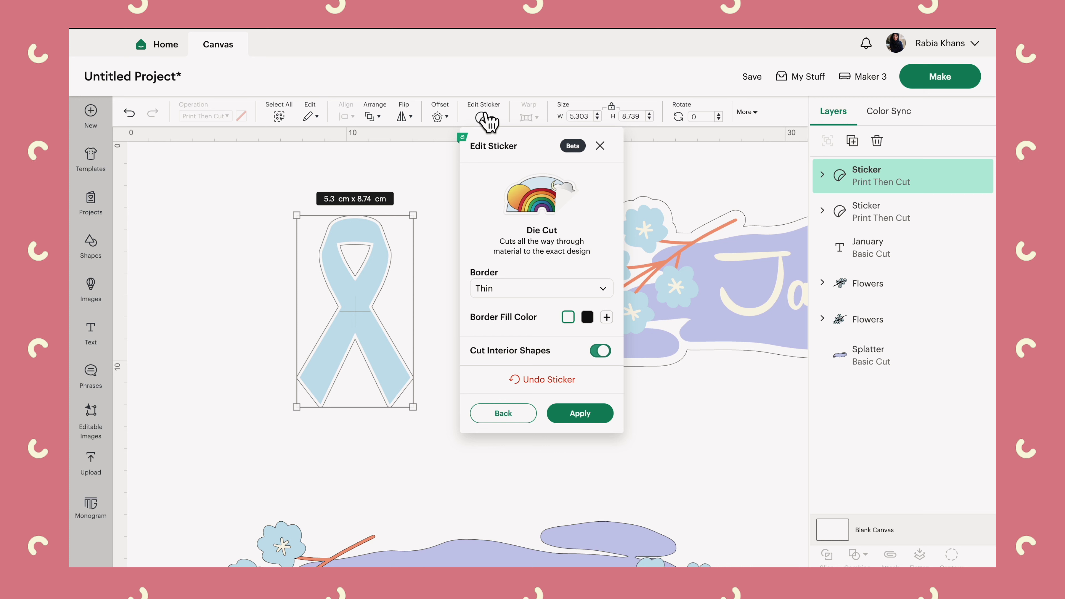
pyautogui.click(514, 293)
pyautogui.click(516, 341)
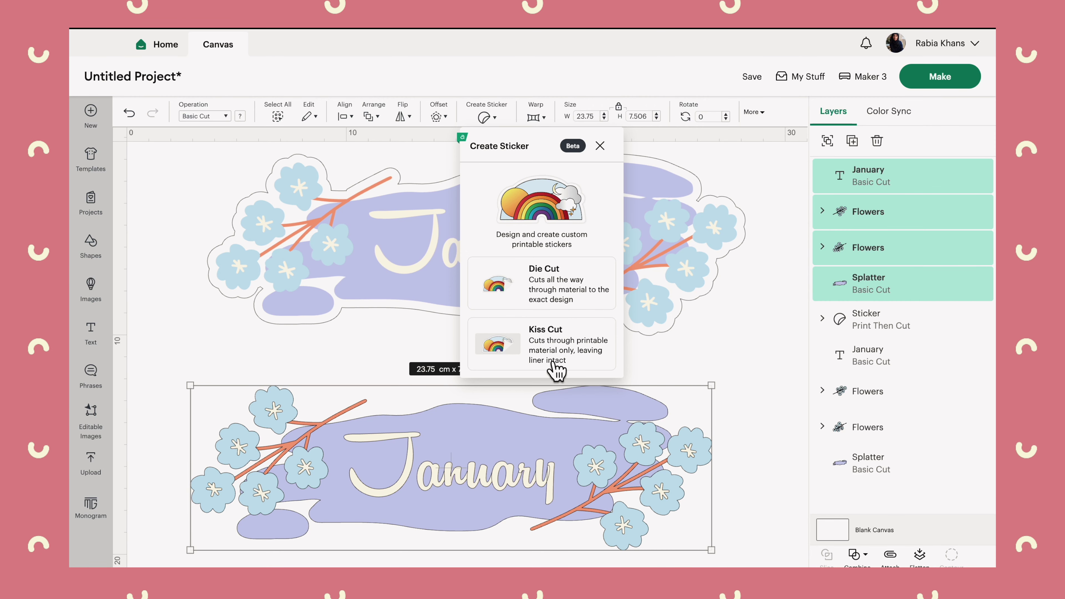
pyautogui.click(554, 363)
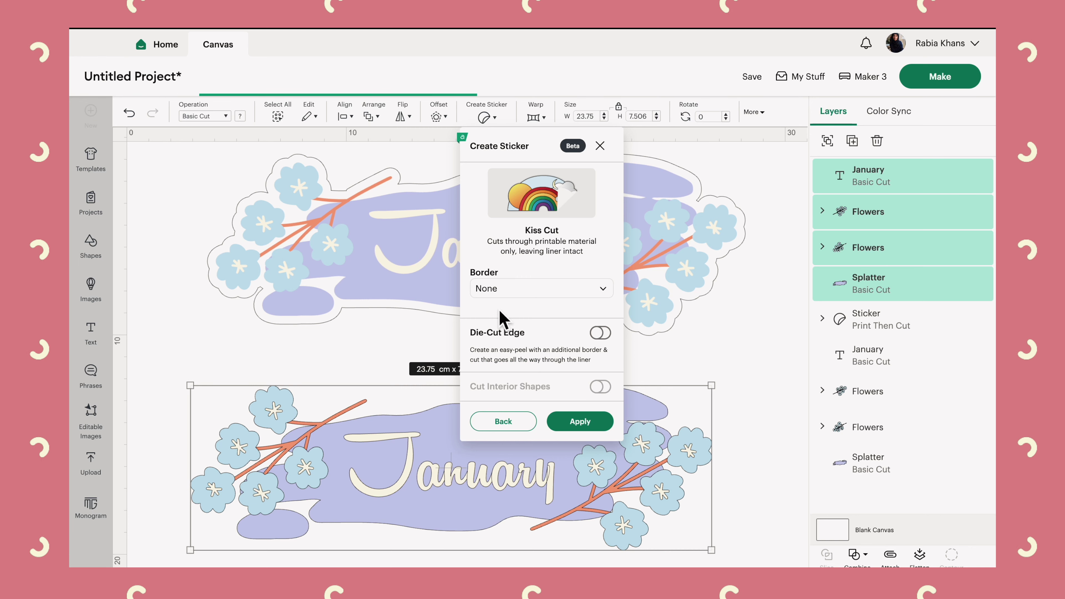
pyautogui.click(519, 292)
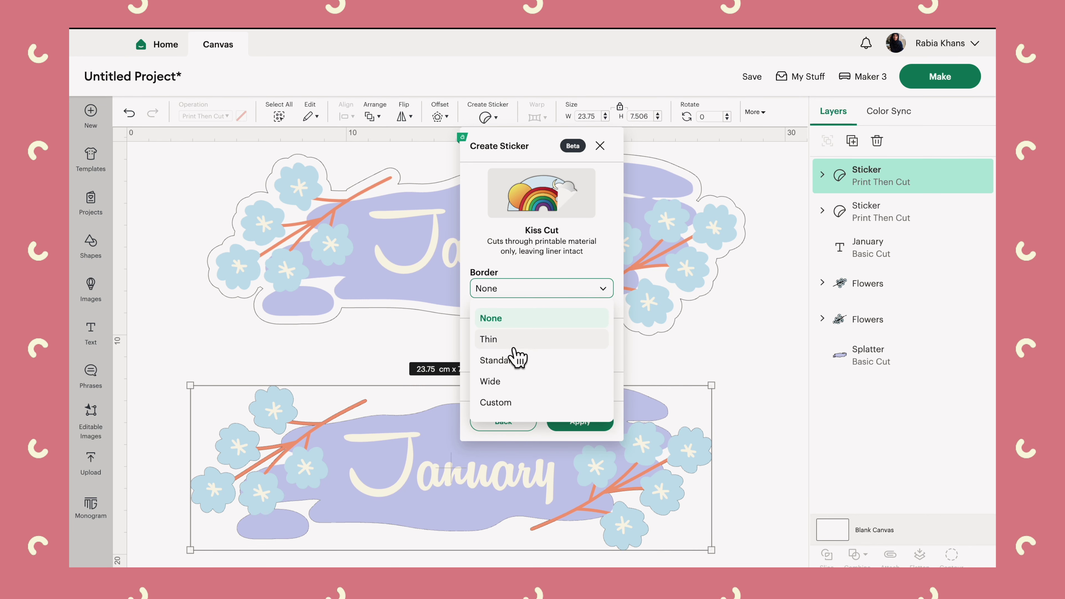
pyautogui.click(522, 361)
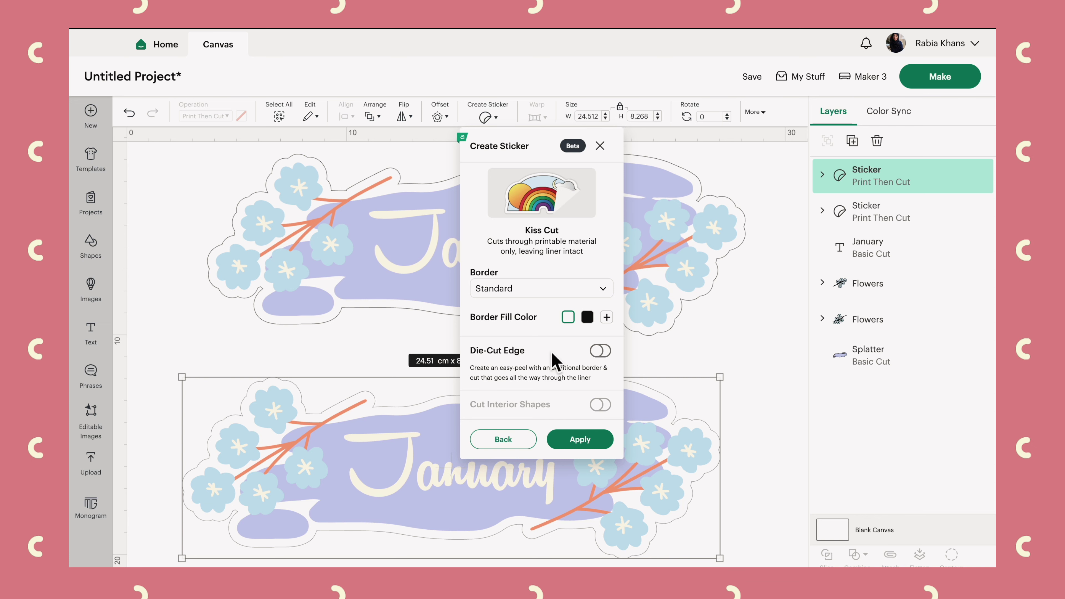
pyautogui.click(574, 439)
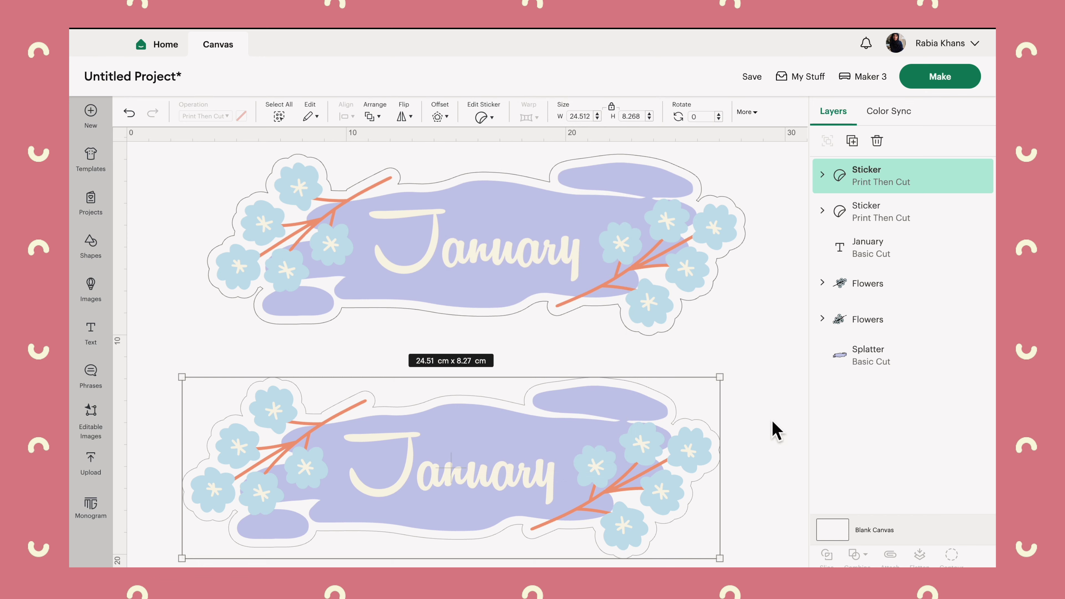
pyautogui.click(764, 426)
pyautogui.click(451, 457)
pyautogui.click(427, 318)
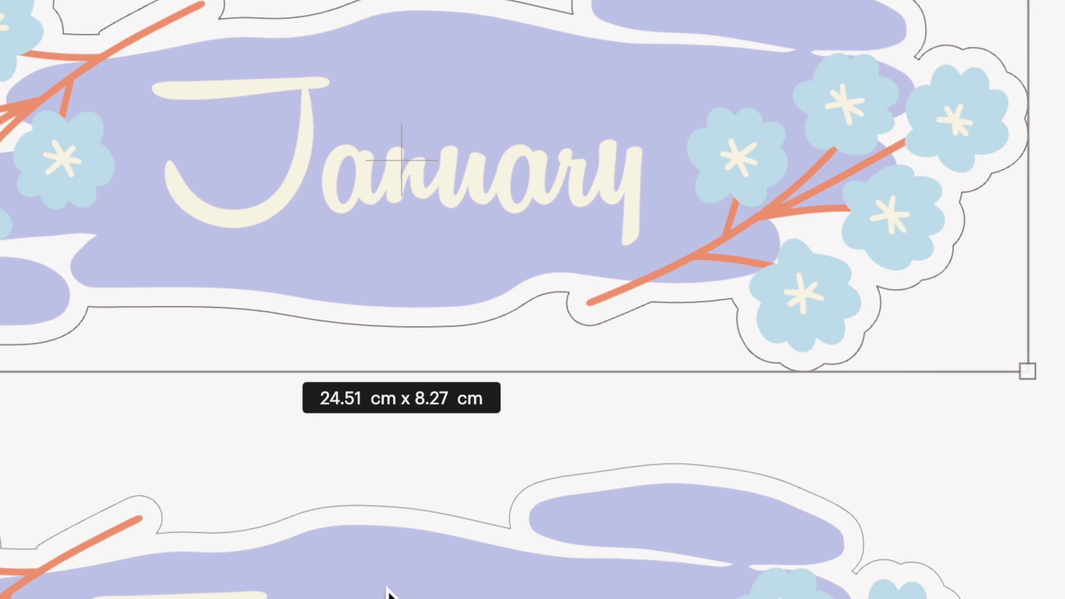
pyautogui.moveTo(472, 425); pyautogui.dragTo(473, 421)
pyautogui.moveTo(390, 579); pyautogui.dragTo(415, 505)
pyautogui.click(380, 269)
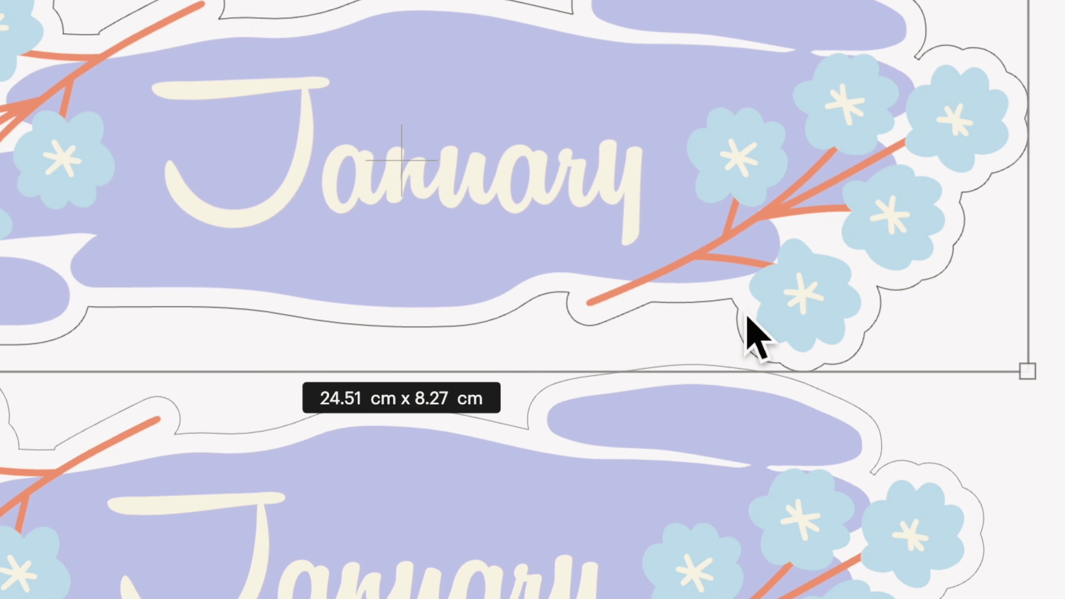
pyautogui.click(462, 527)
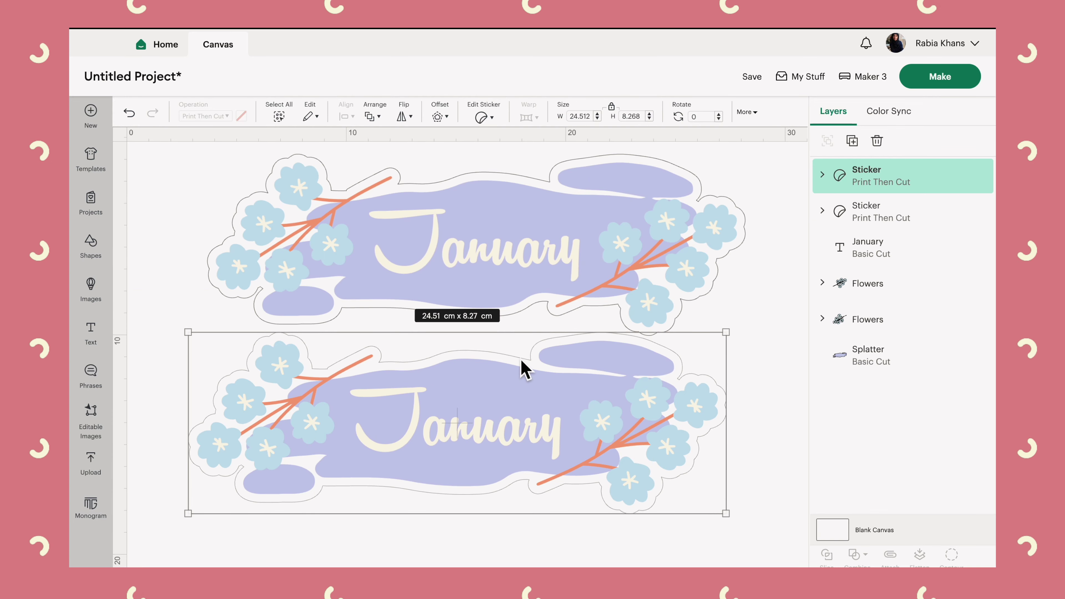
pyautogui.click(516, 269)
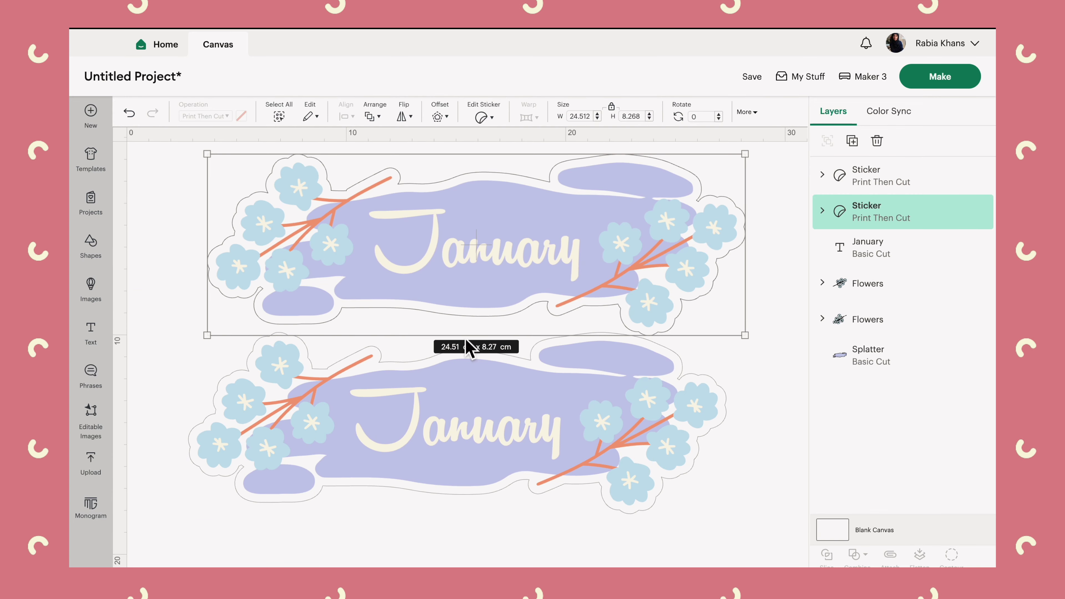
pyautogui.moveTo(467, 415); pyautogui.dragTo(462, 456)
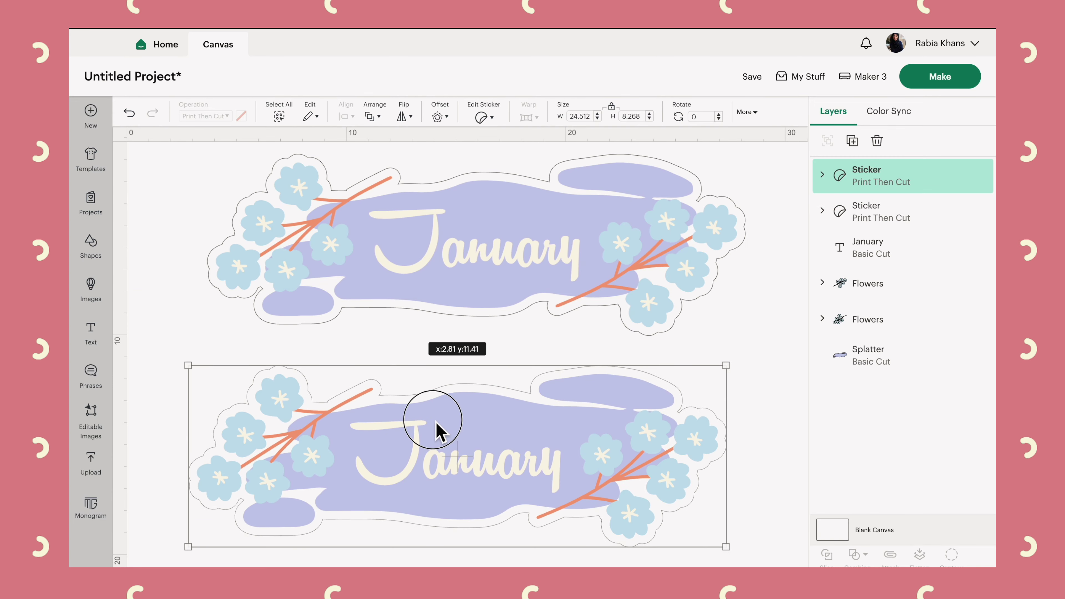
# Give the lower January sticker an extra die-cut outer edge in Edit Sticker.
pyautogui.click(482, 118)
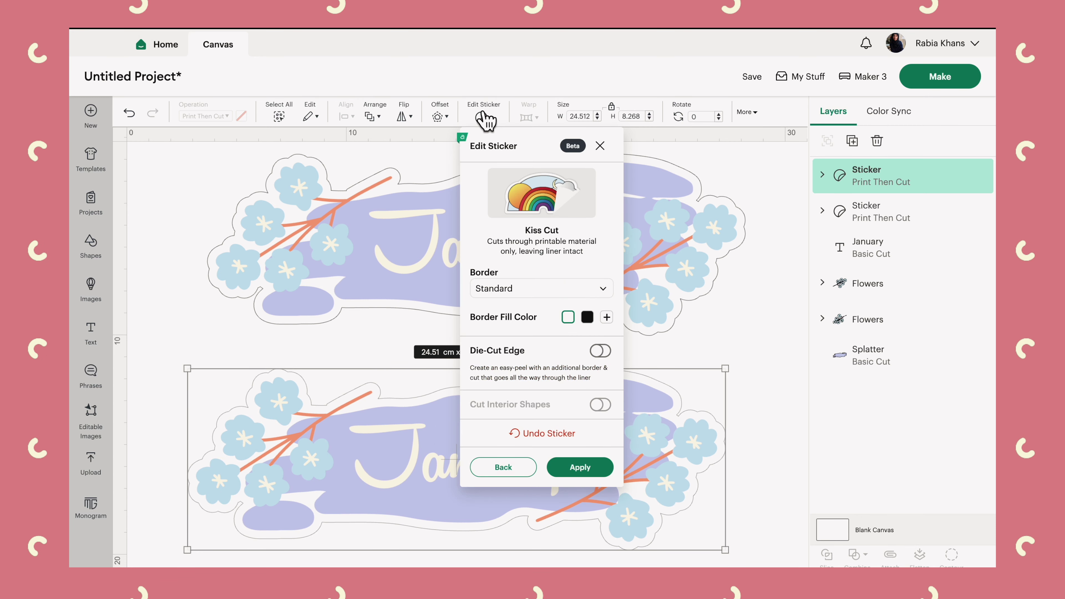
pyautogui.click(602, 351)
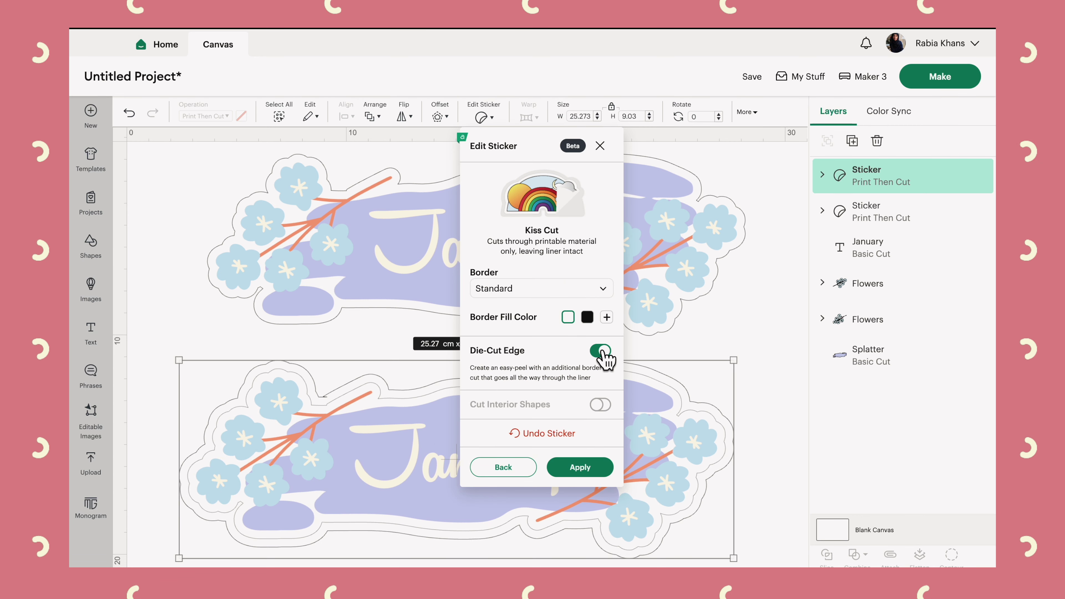
pyautogui.click(579, 466)
pyautogui.click(767, 415)
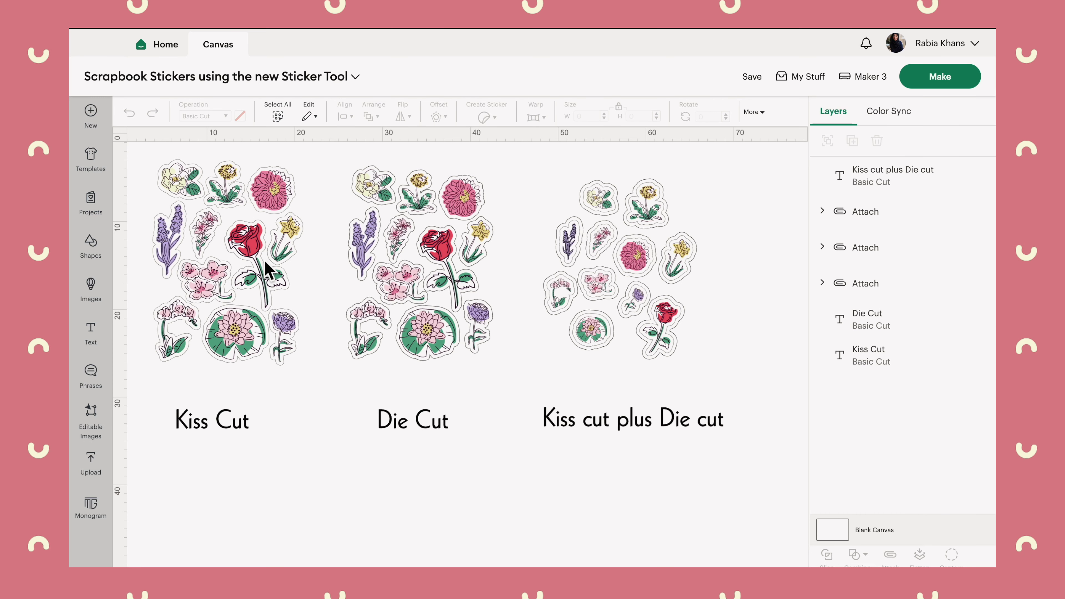
pyautogui.click(202, 274)
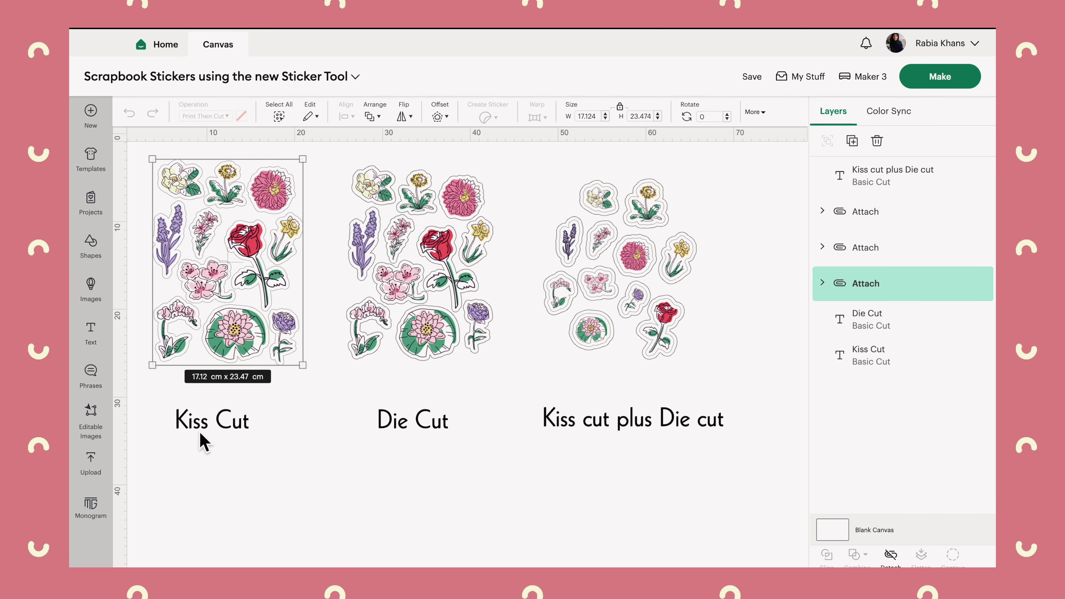
pyautogui.click(438, 312)
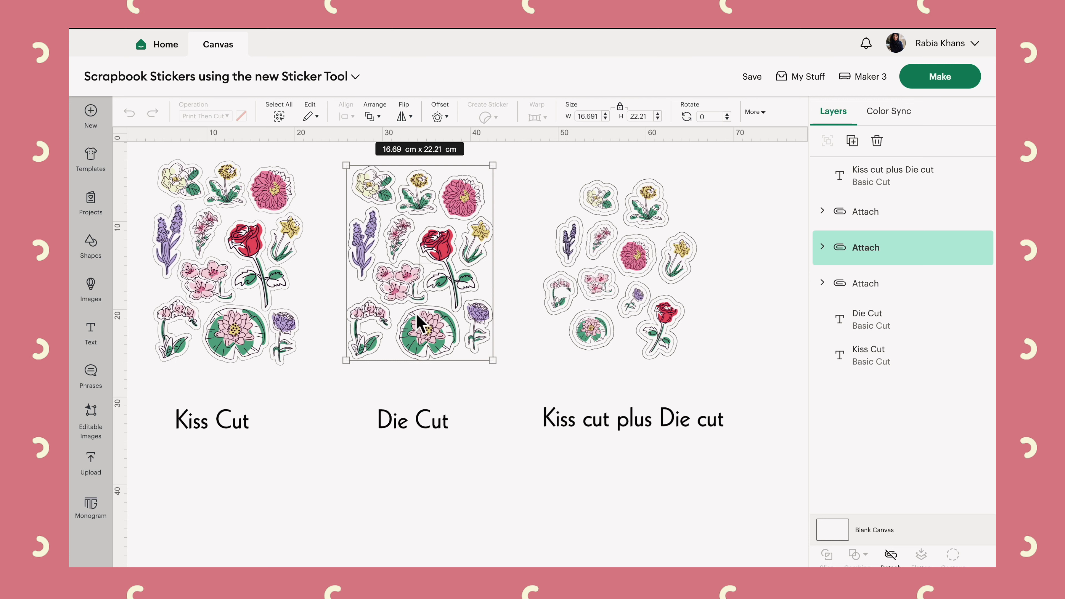
pyautogui.click(652, 291)
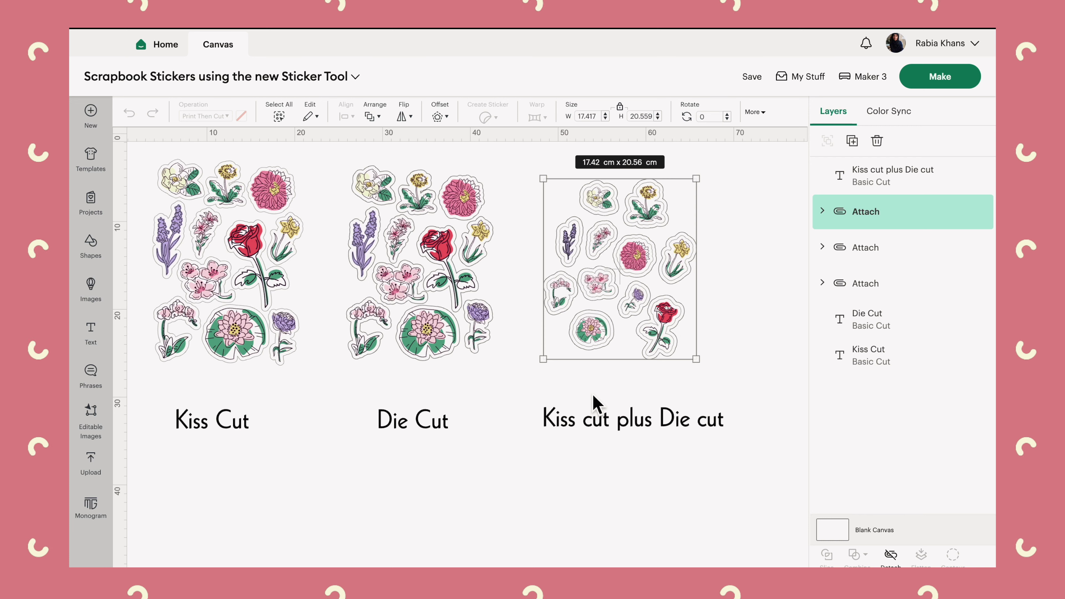
pyautogui.click(559, 482)
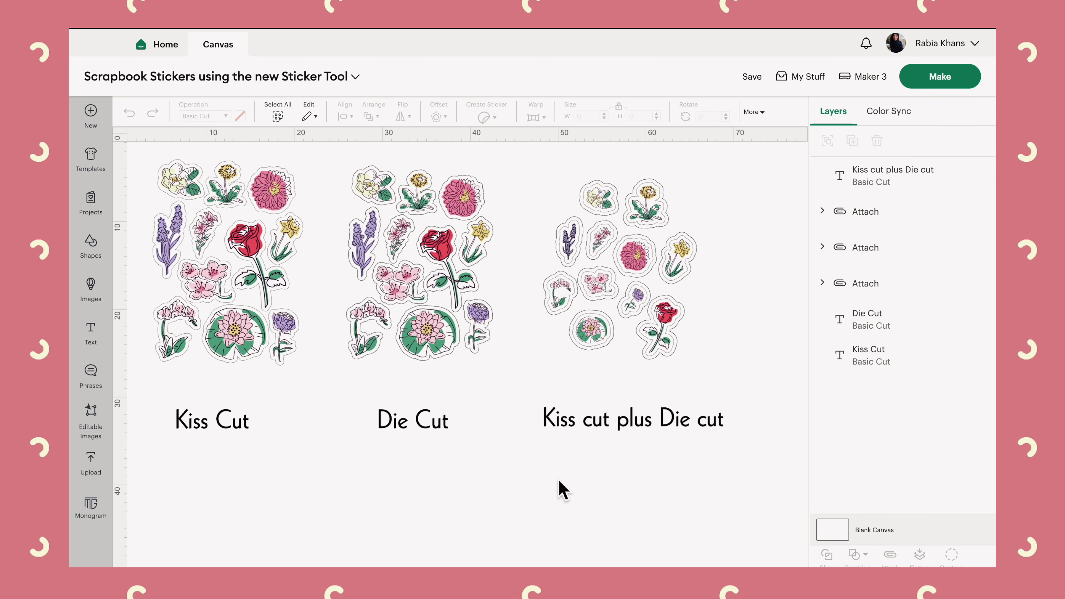
pyautogui.moveTo(147, 392); pyautogui.dragTo(738, 489)
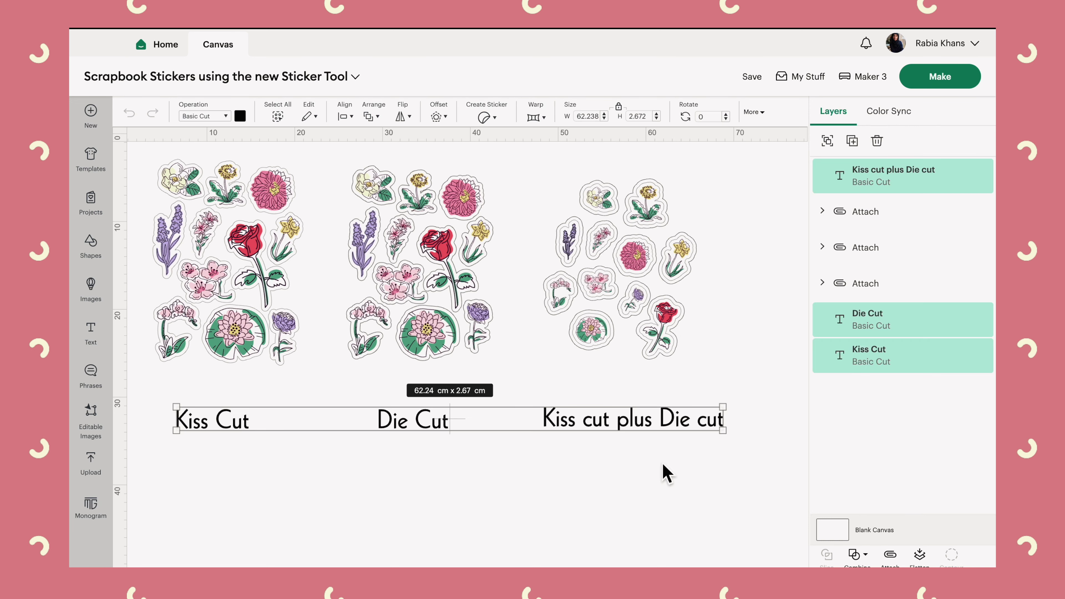
pyautogui.click(362, 486)
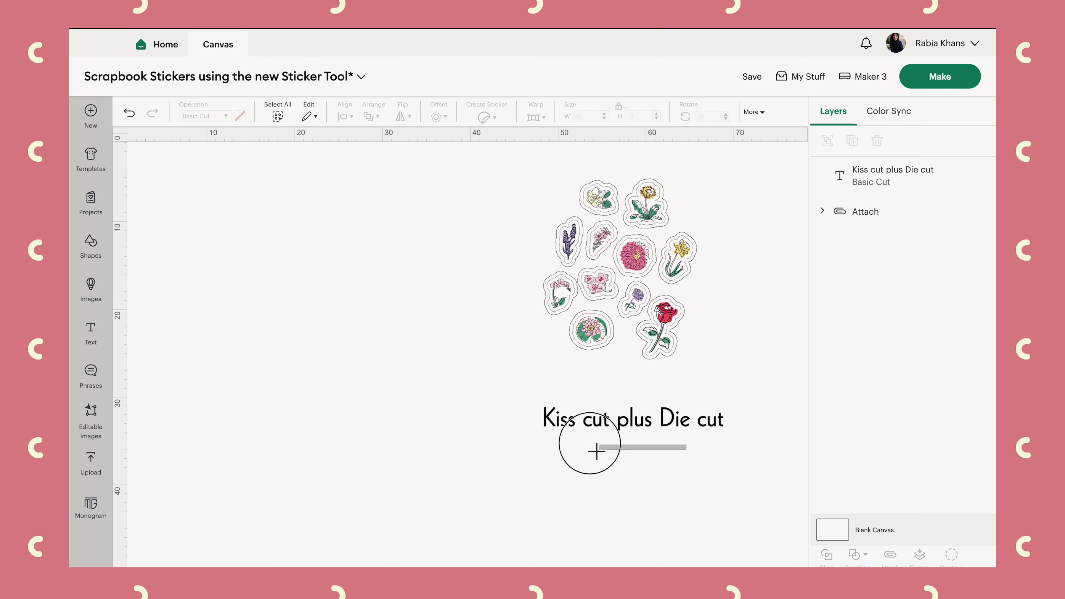
# Delete the Kiss Cut and Die Cut sheets and the 'Kiss cut plus Die cut' label.
pyautogui.click(596, 451)
pyautogui.press('Delete')
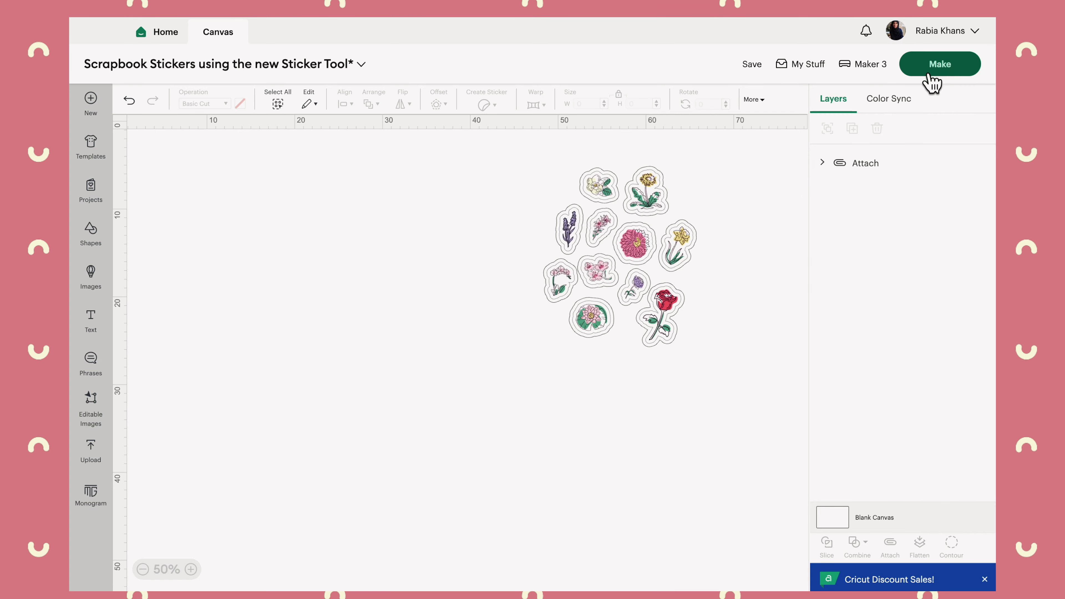
# Start Make for the floral sheet with A4 as the material size.
pyautogui.click(925, 70)
pyautogui.click(116, 309)
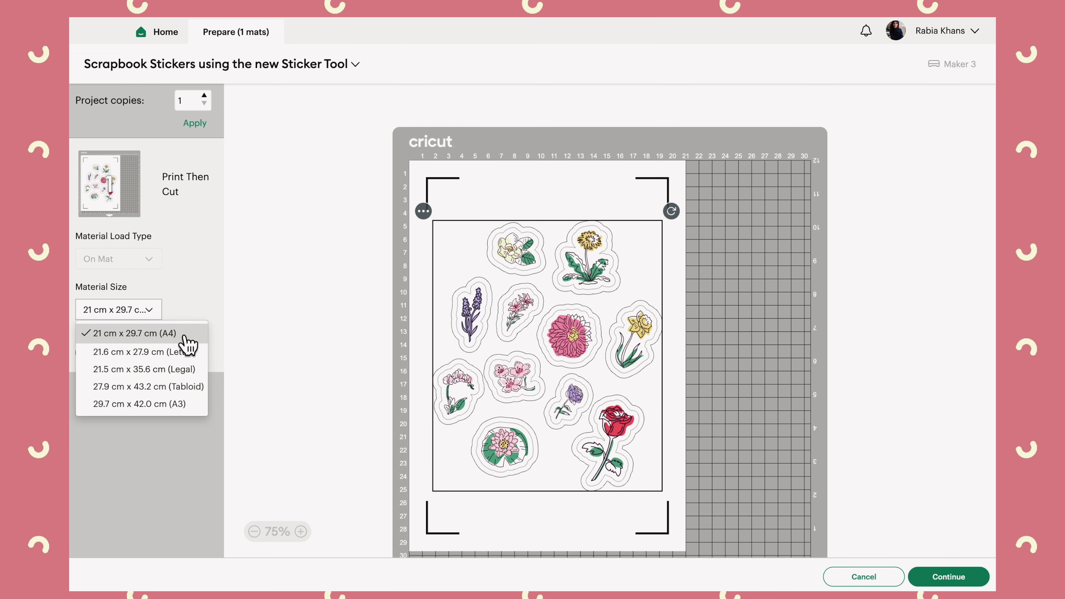
pyautogui.click(172, 336)
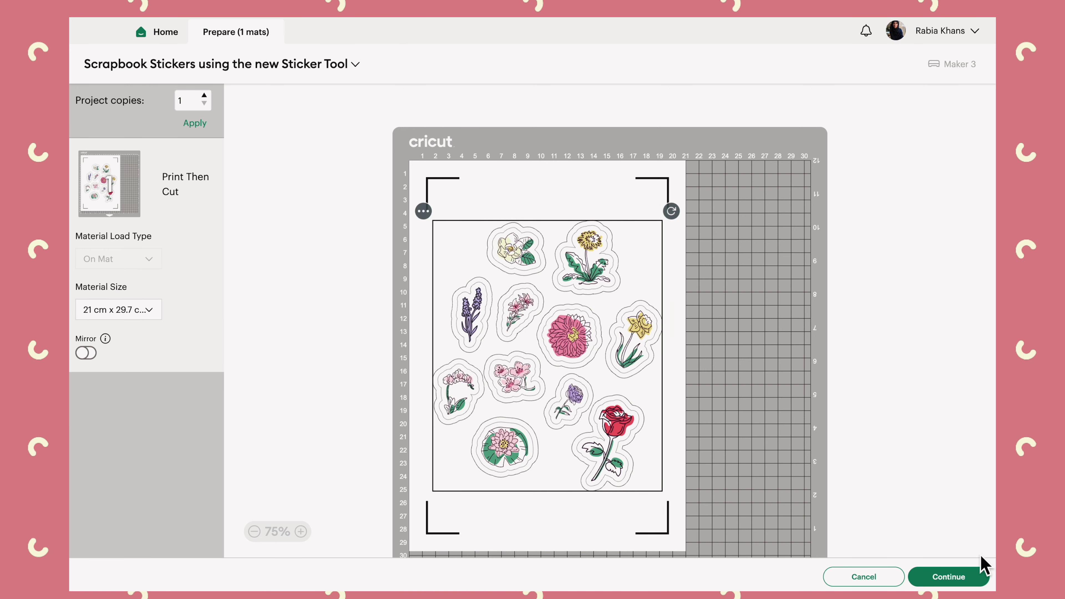
pyautogui.click(962, 581)
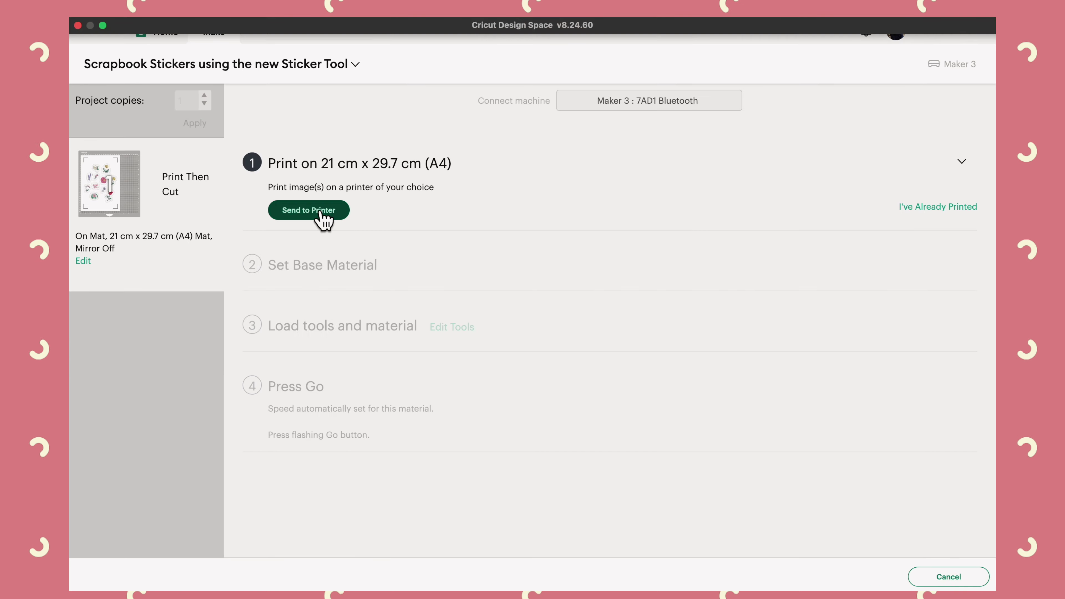
# Send the sheet to the printer with bleed off and the system print dialog on.
pyautogui.click(356, 219)
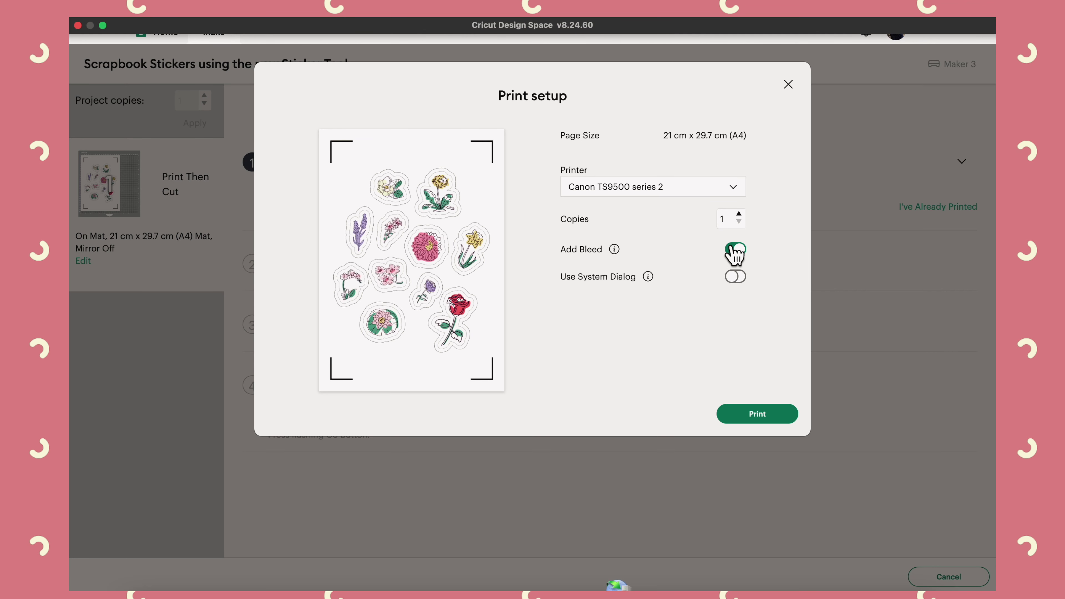
pyautogui.click(735, 251)
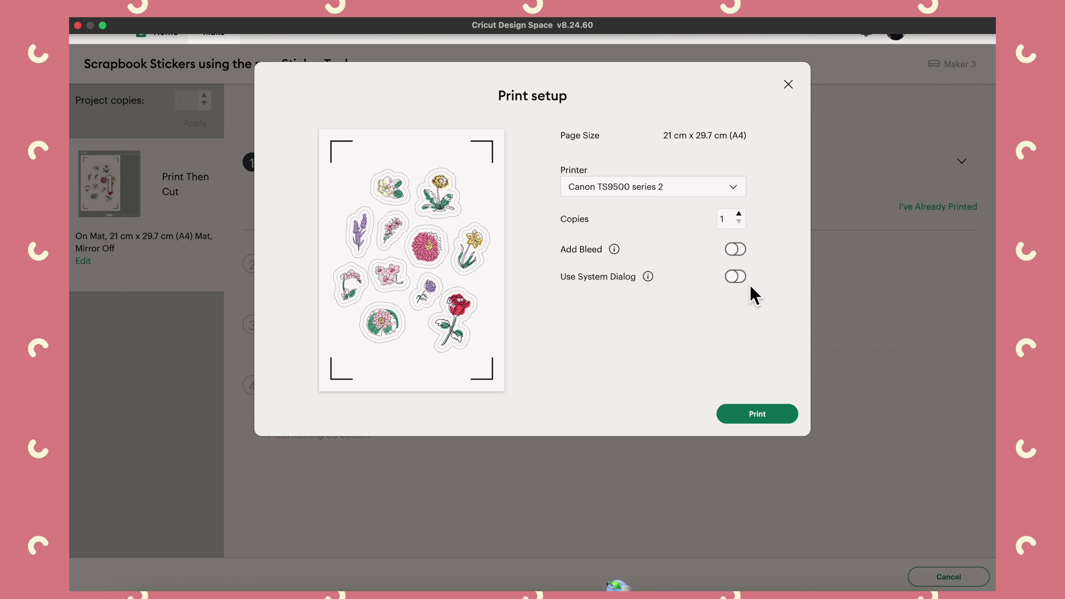
pyautogui.click(736, 277)
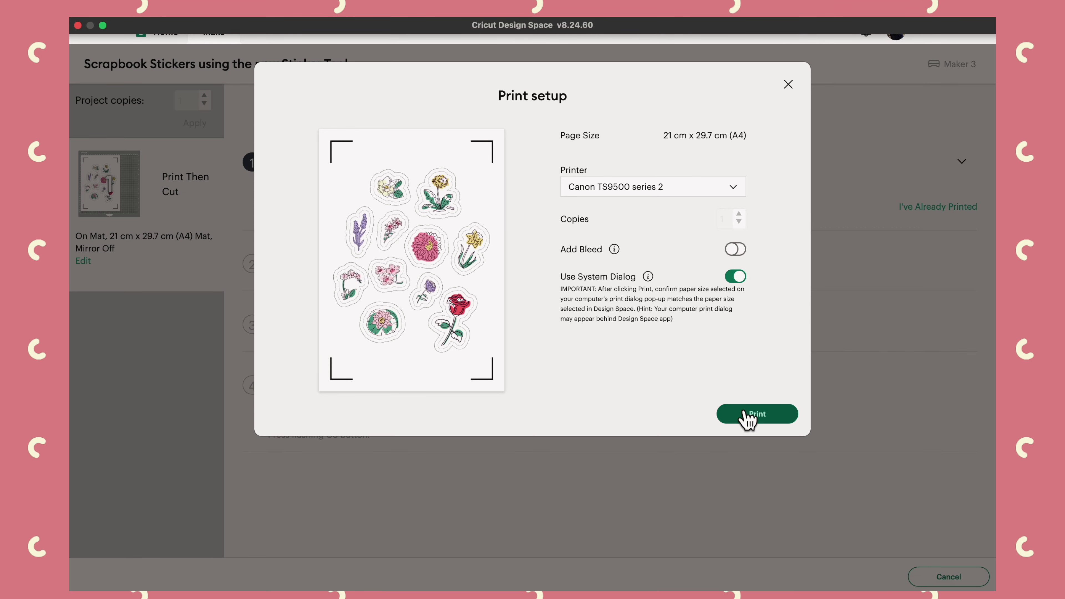
pyautogui.click(748, 417)
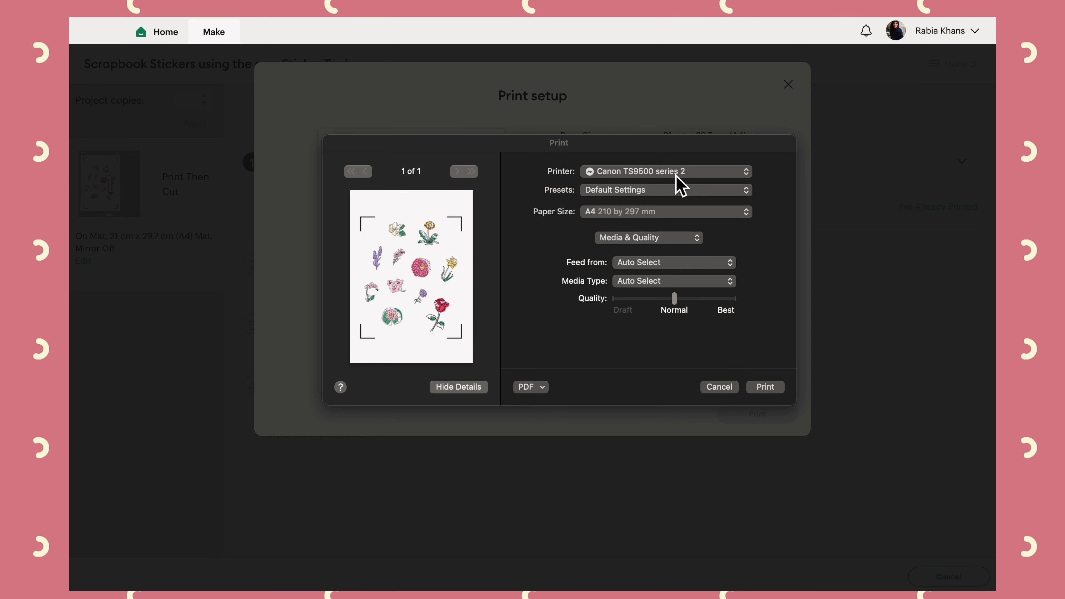
# Print on the Canon TS9500 from the Rear Tray on Photo media at Best quality.
pyautogui.click(676, 174)
pyautogui.click(676, 174)
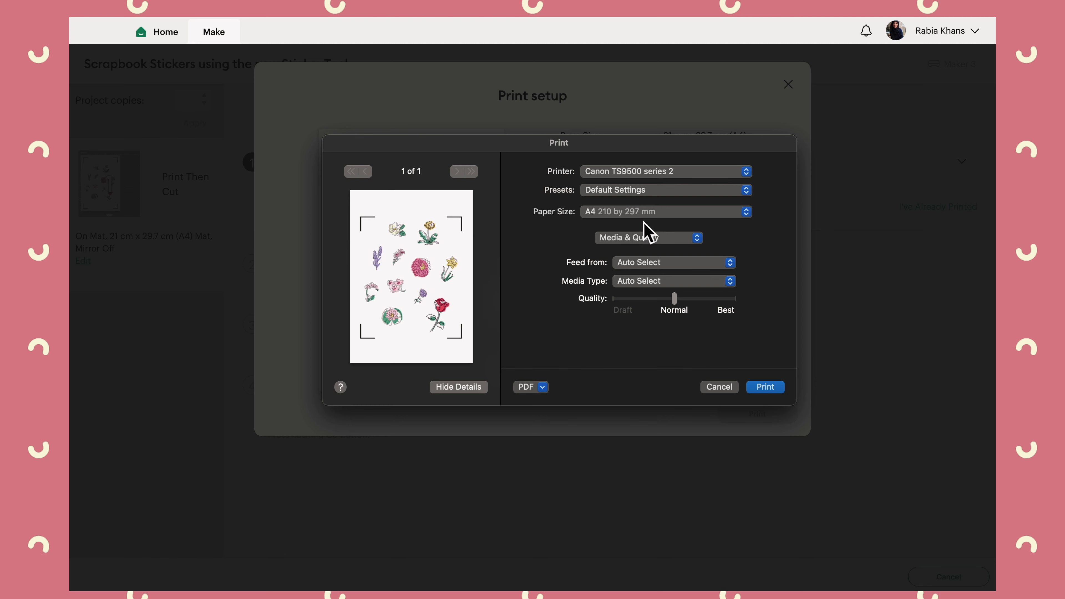
pyautogui.click(631, 262)
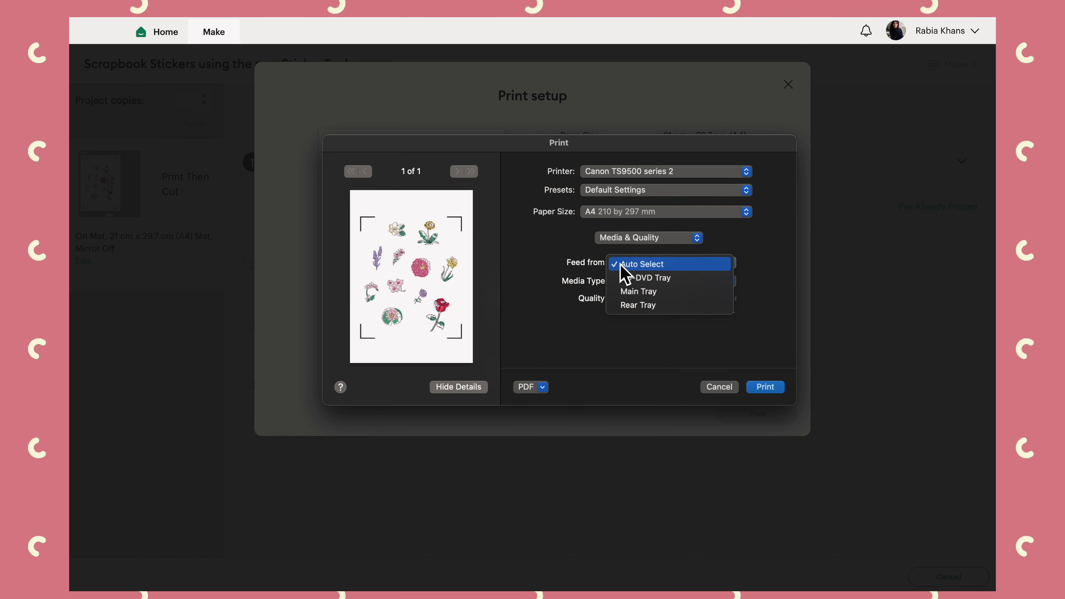
pyautogui.click(636, 310)
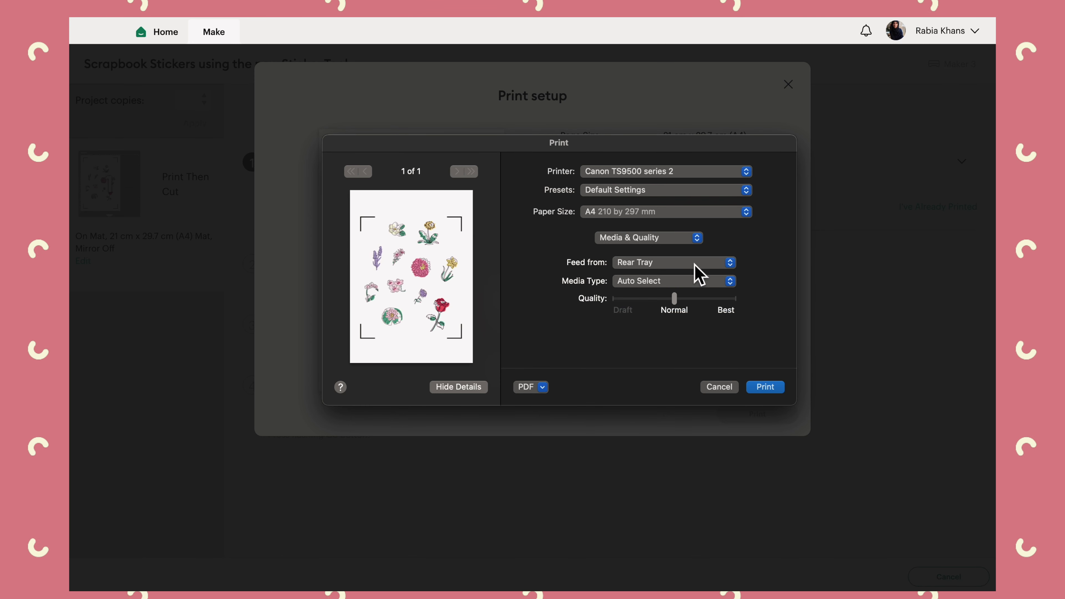
pyautogui.click(679, 282)
pyautogui.click(665, 323)
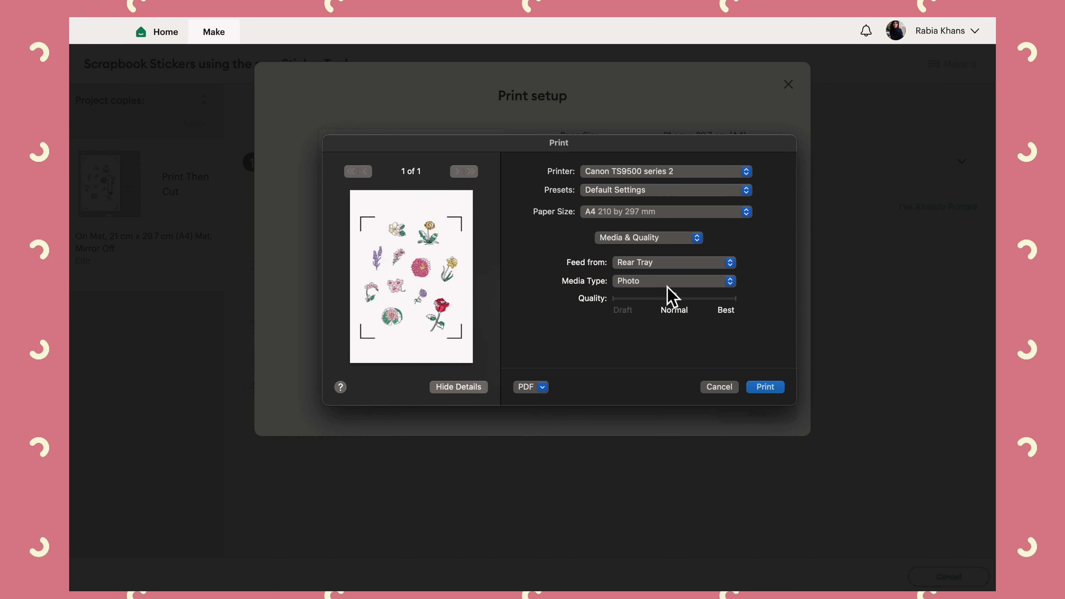
pyautogui.click(719, 302)
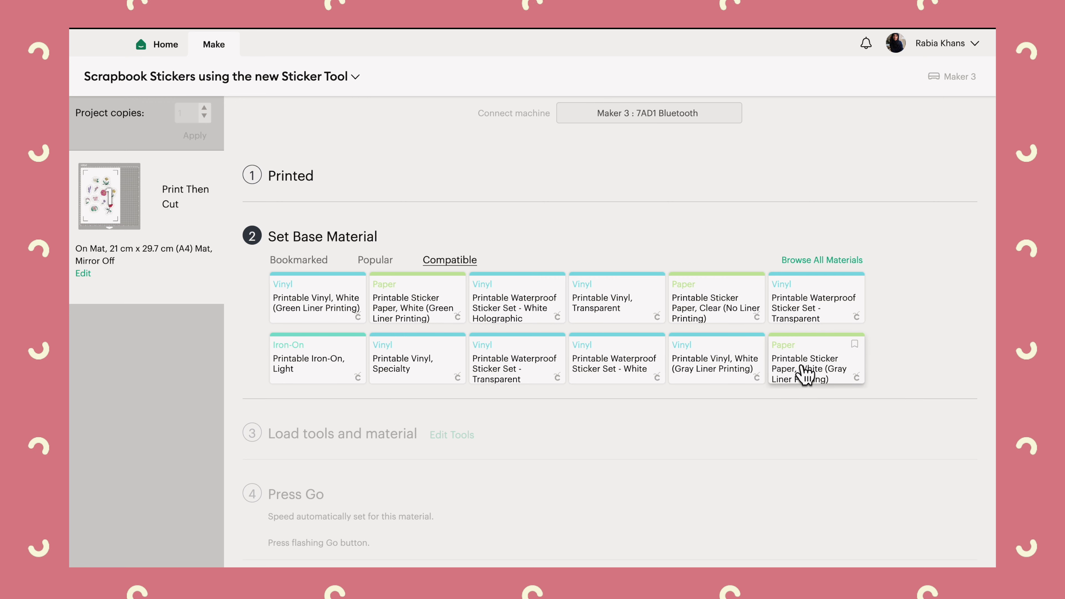
# Choose Printable Sticker Paper, White (Gray Liner Printing) as the base material.
pyautogui.click(802, 375)
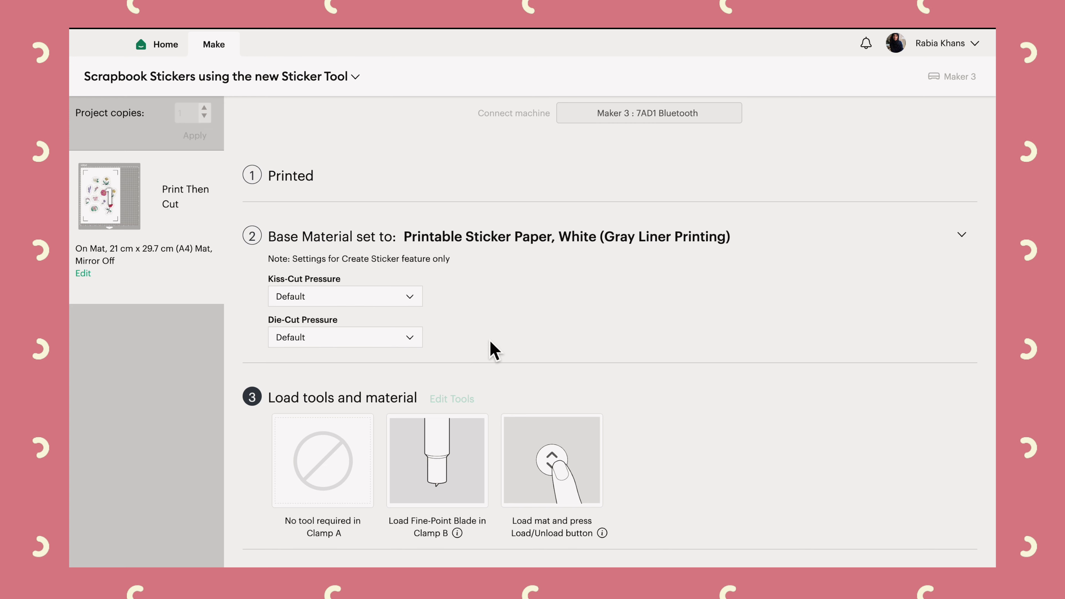
pyautogui.scroll(-3, 473, 348)
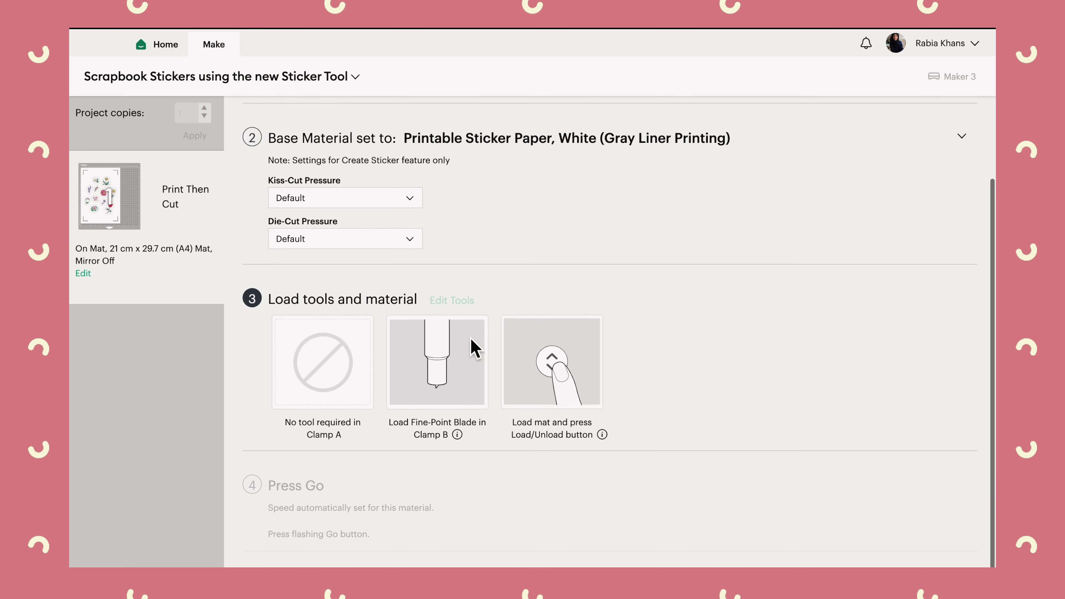